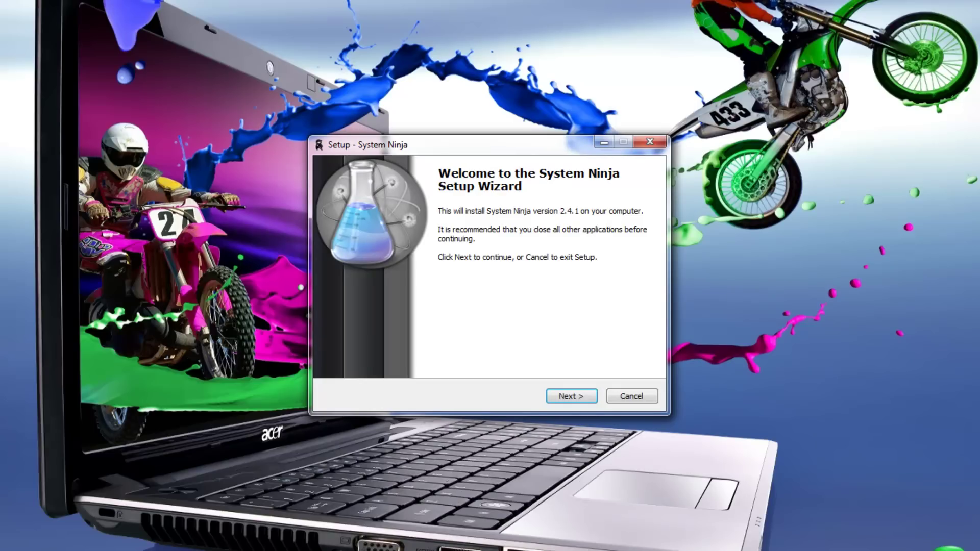
Advance the setup wizard from the Welcome page to the License Agreement page
{"action": "key", "text": "Return"}
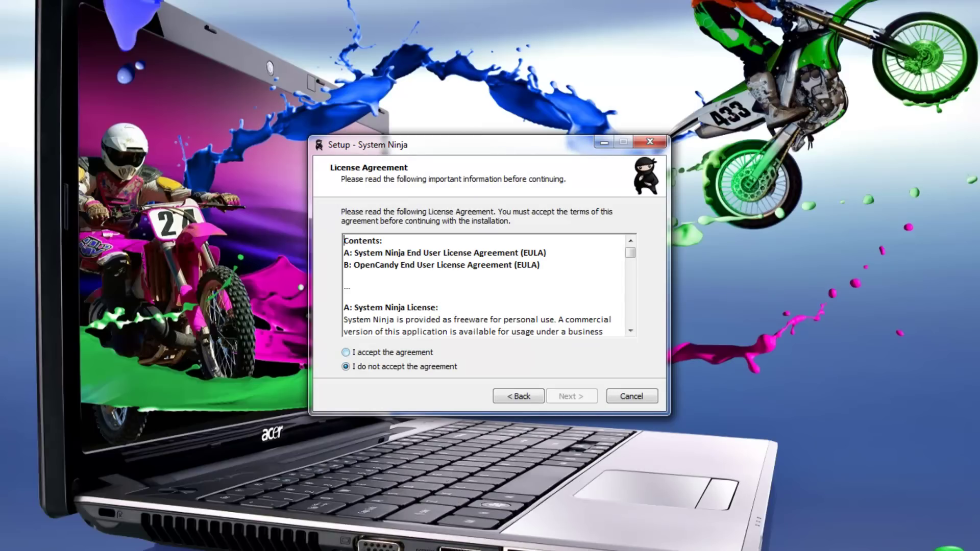
Accept the license and keep the default install folder, Start Menu folder and tasks
{"action": "left_click", "coordinate": [346, 353]}
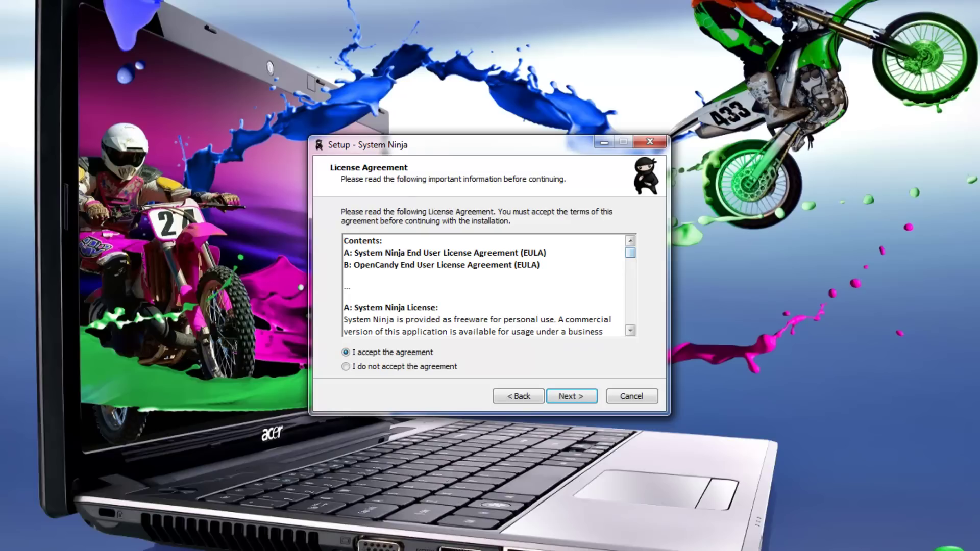
{"action": "scroll", "coordinate": [485, 286], "scroll_direction": "down", "scroll_amount": 15}
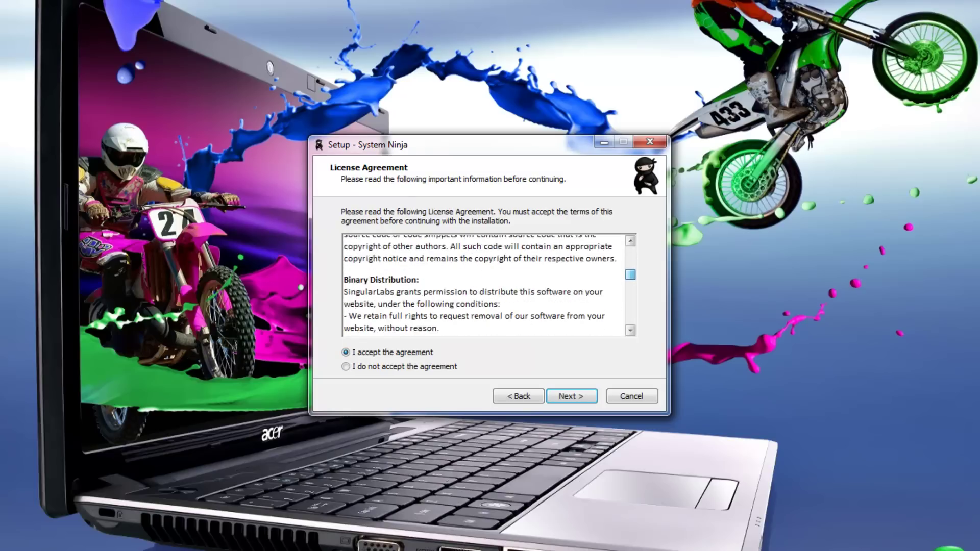
{"action": "scroll", "coordinate": [485, 286], "scroll_direction": "down", "scroll_amount": 13}
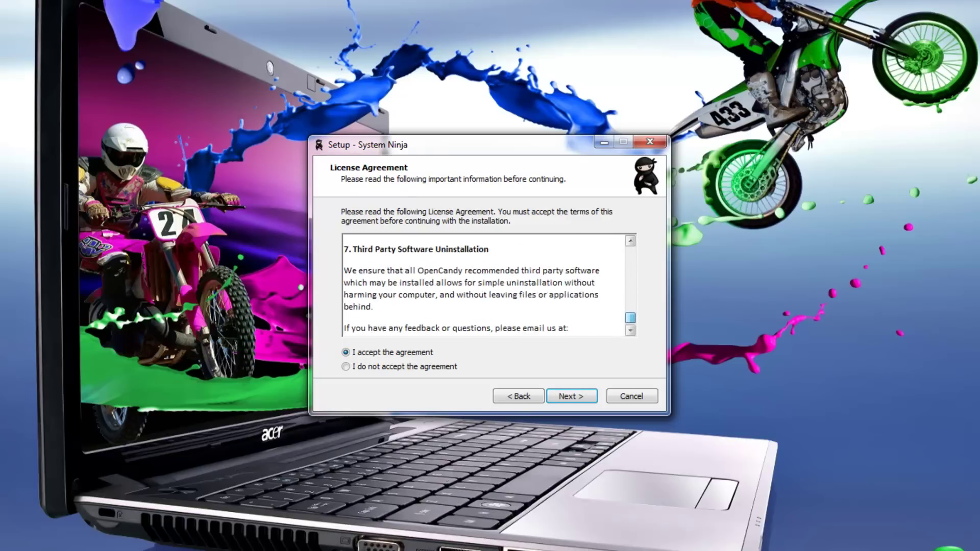
{"action": "scroll", "coordinate": [485, 286], "scroll_direction": "up", "scroll_amount": 20}
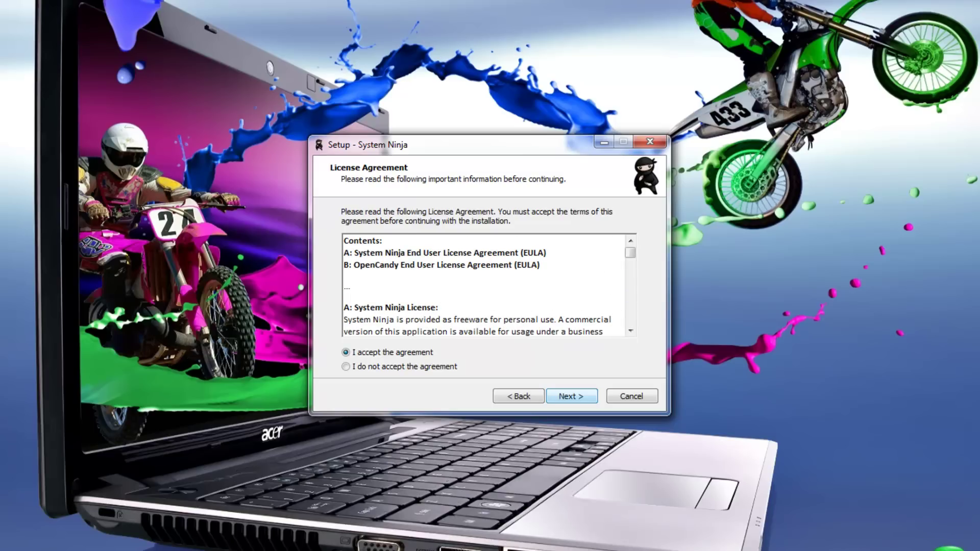
{"action": "left_click", "coordinate": [571, 396]}
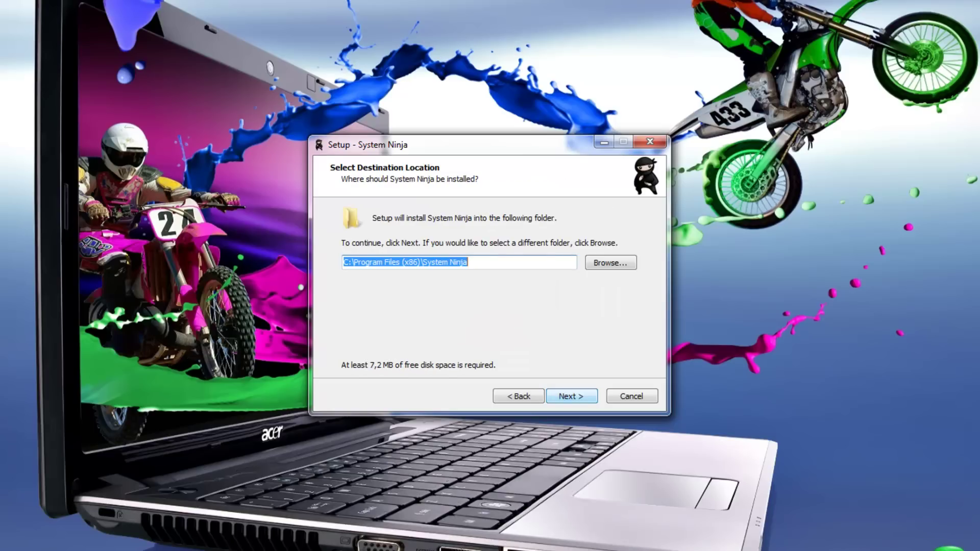
{"action": "left_click", "coordinate": [571, 396]}
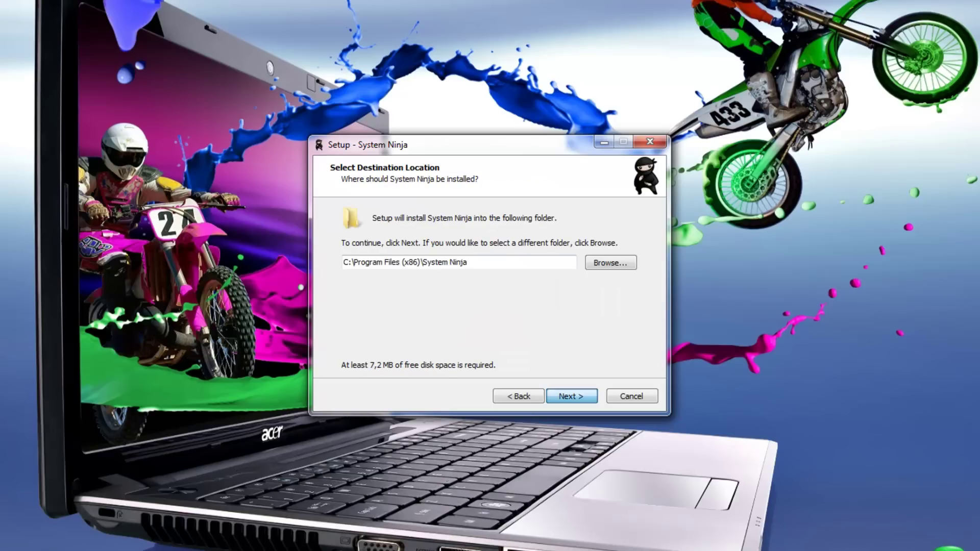
{"action": "left_click", "coordinate": [570, 396]}
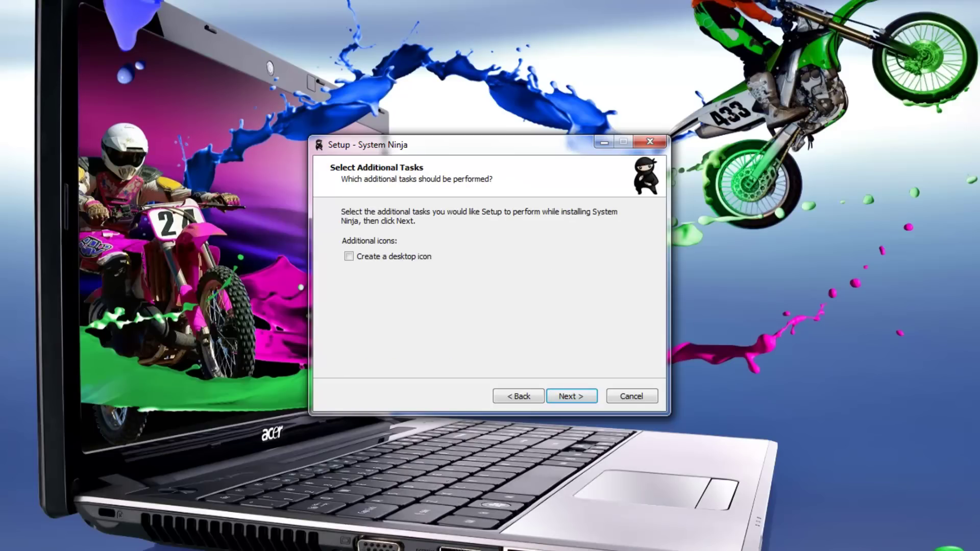
{"action": "left_click", "coordinate": [571, 396]}
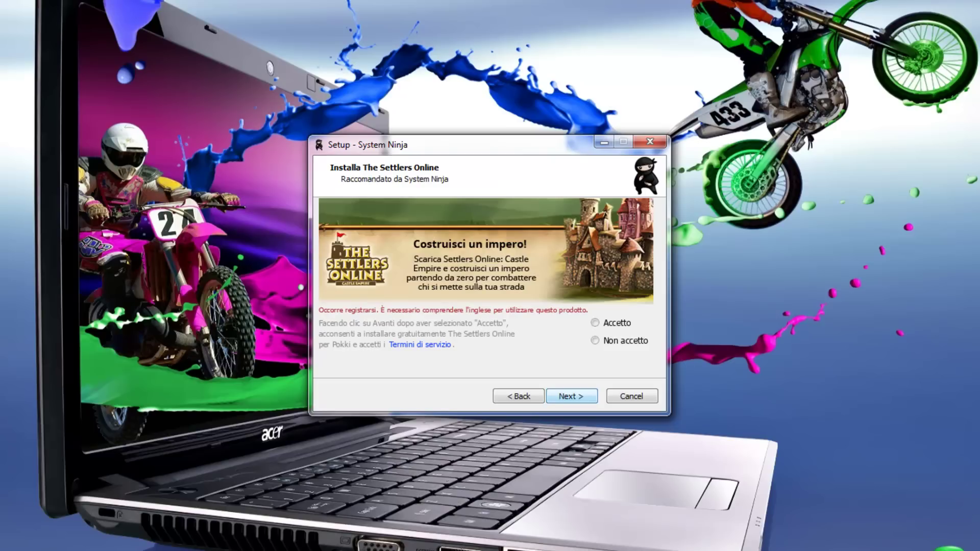
Choose 'Non accetto' on the Settlers Online offer, install System Ninja, and finish setup
{"action": "left_click", "coordinate": [595, 341]}
{"action": "left_click", "coordinate": [572, 396]}
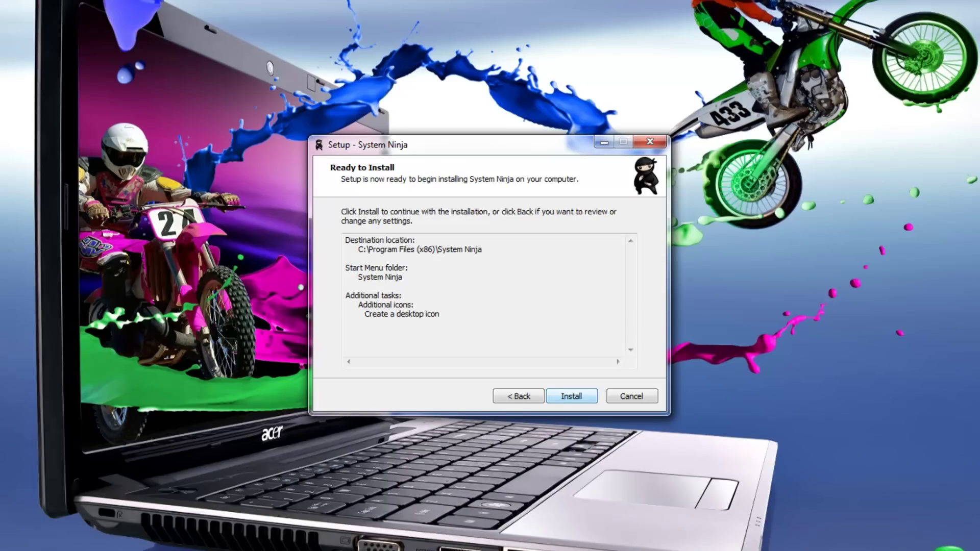
{"action": "left_click", "coordinate": [572, 396]}
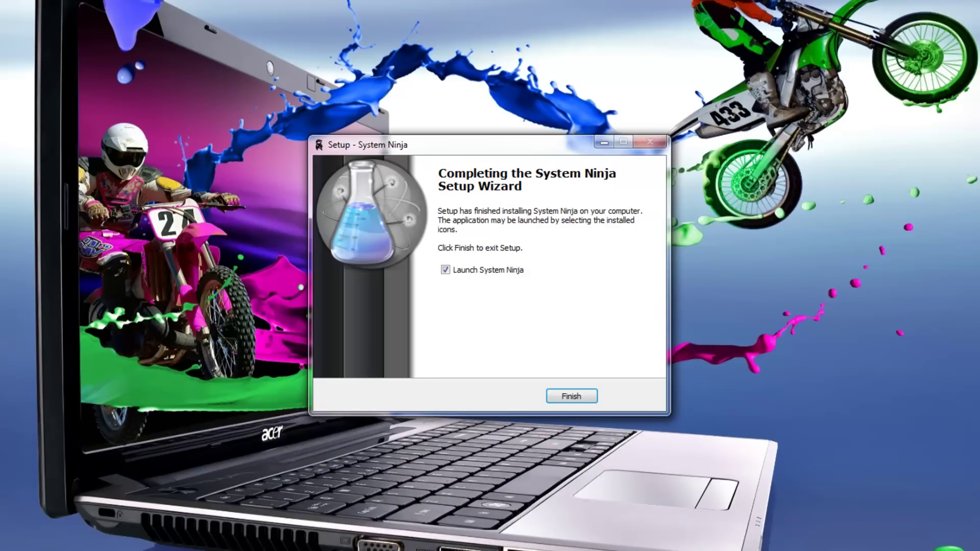
{"action": "left_click", "coordinate": [572, 396]}
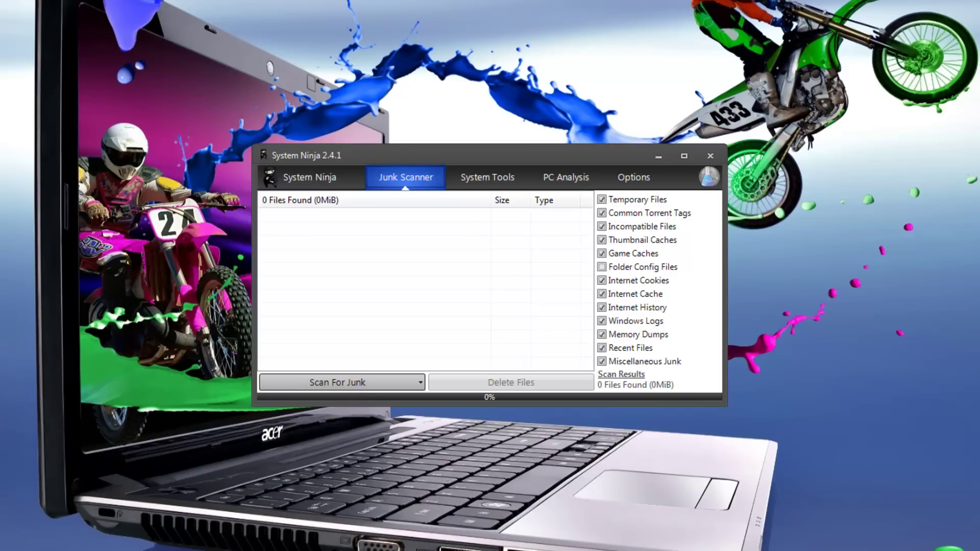
Glance at the scan-type choices, then launch Scan For Junk to reach drive selection with C:\ ticked
{"action": "left_click", "coordinate": [420, 382]}
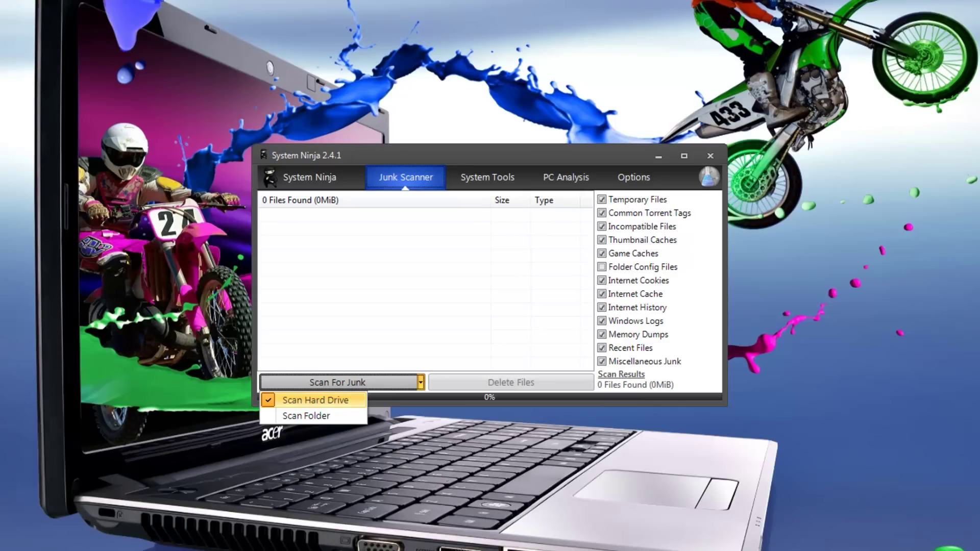
{"action": "left_click", "coordinate": [326, 454]}
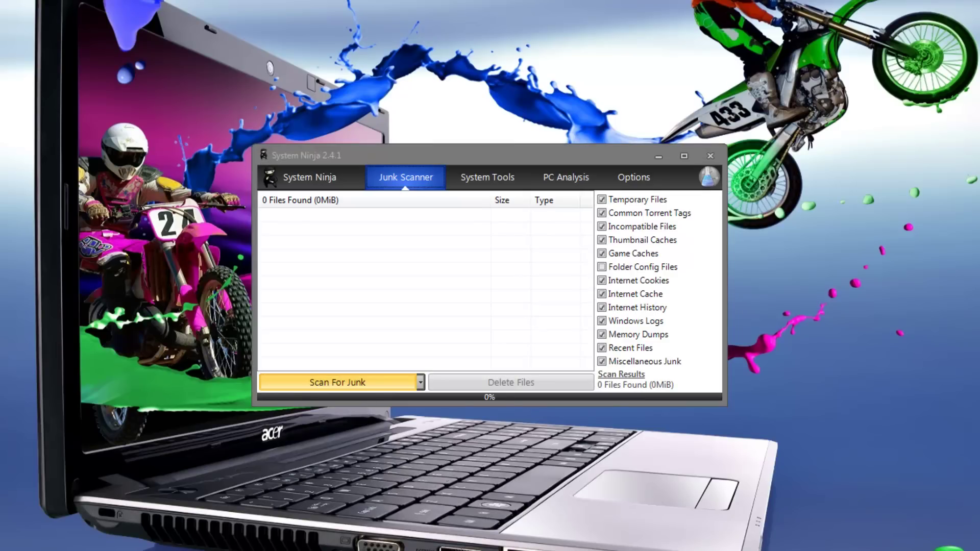
{"action": "left_click", "coordinate": [337, 382]}
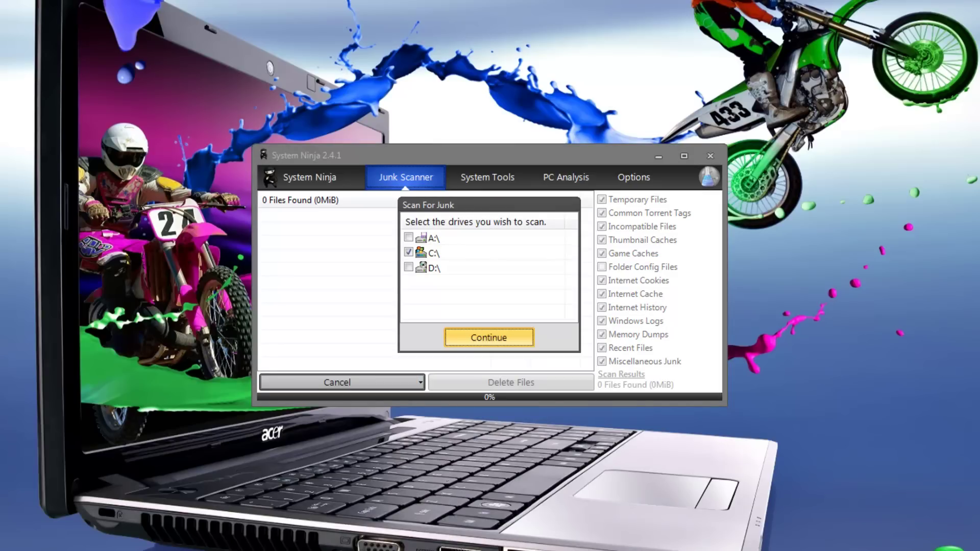
Confirm scanning C:\, finding 432 junk files totalling 297,68 MiB
{"action": "key", "text": "Return"}
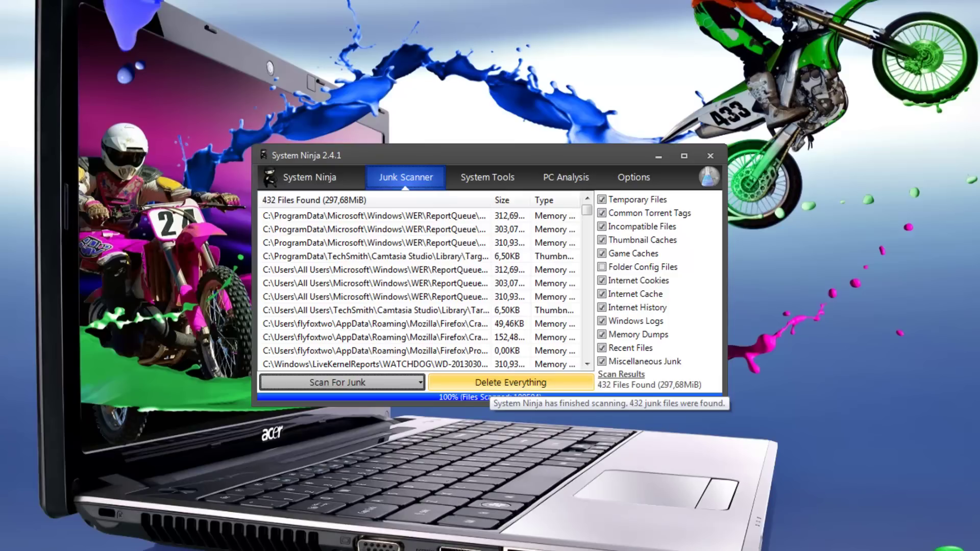
Delete all 432 junk files, ticking 'Don't ask me this again' before confirming removal
{"action": "left_click", "coordinate": [492, 384]}
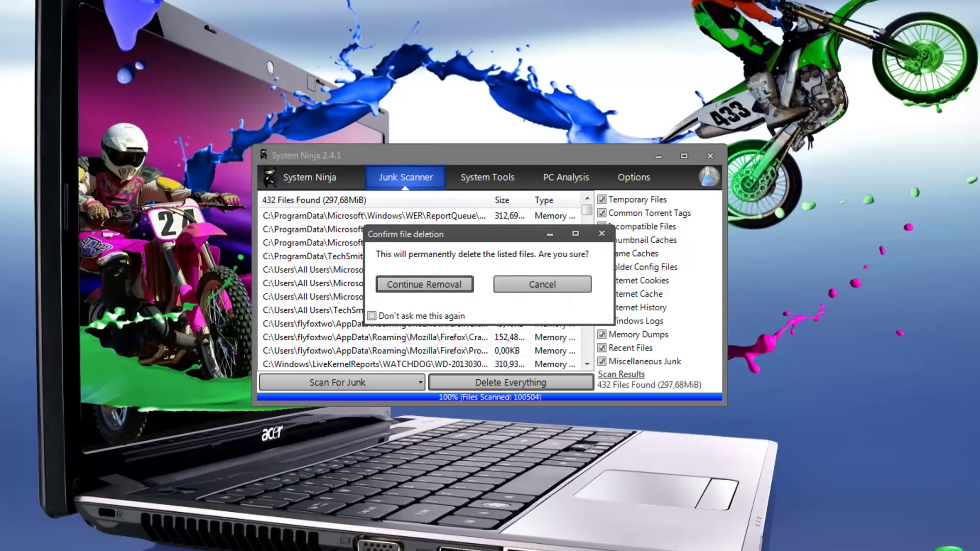
{"action": "left_click", "coordinate": [372, 316]}
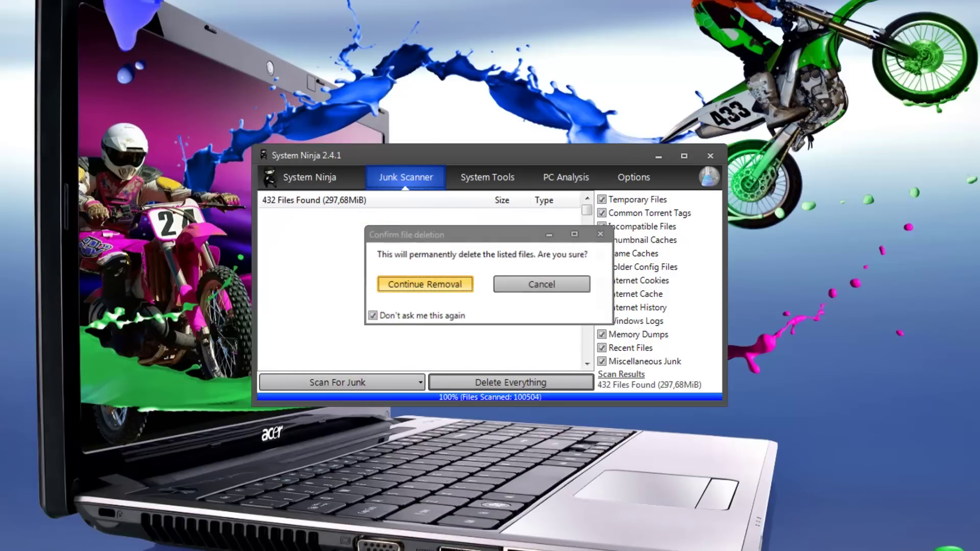
{"action": "left_click", "coordinate": [424, 284]}
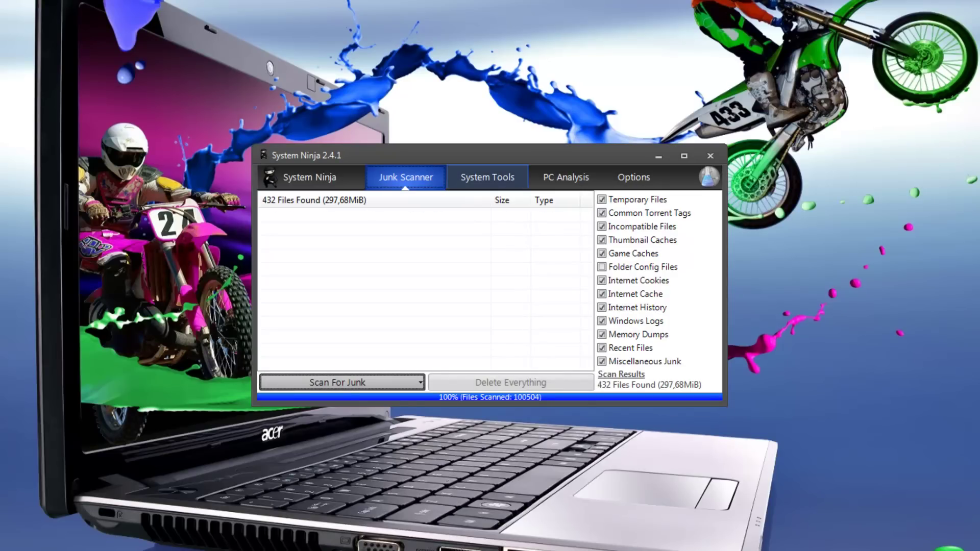
View and close the VMware Tools startup entry's details, then switch to App Uninstaller
{"action": "left_click", "coordinate": [487, 178]}
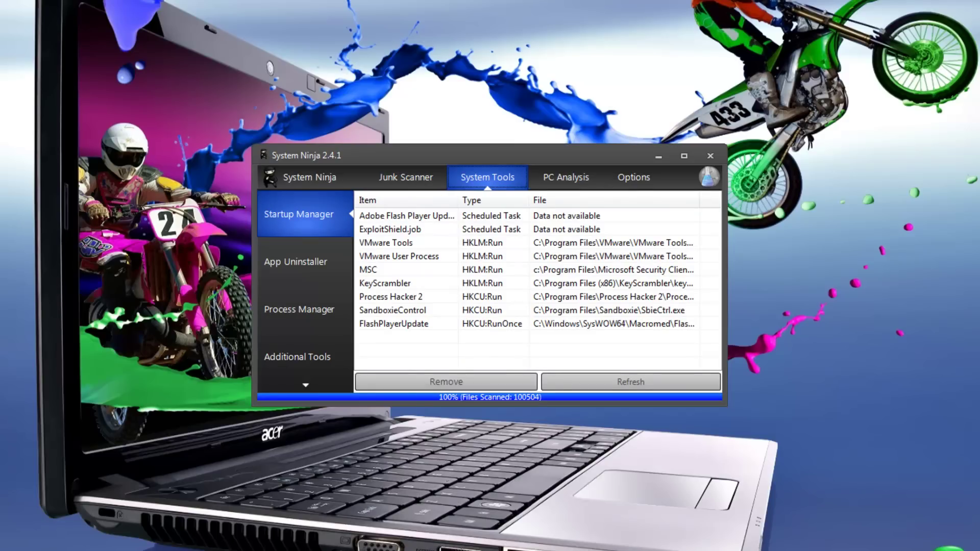
{"action": "left_click", "coordinate": [386, 243]}
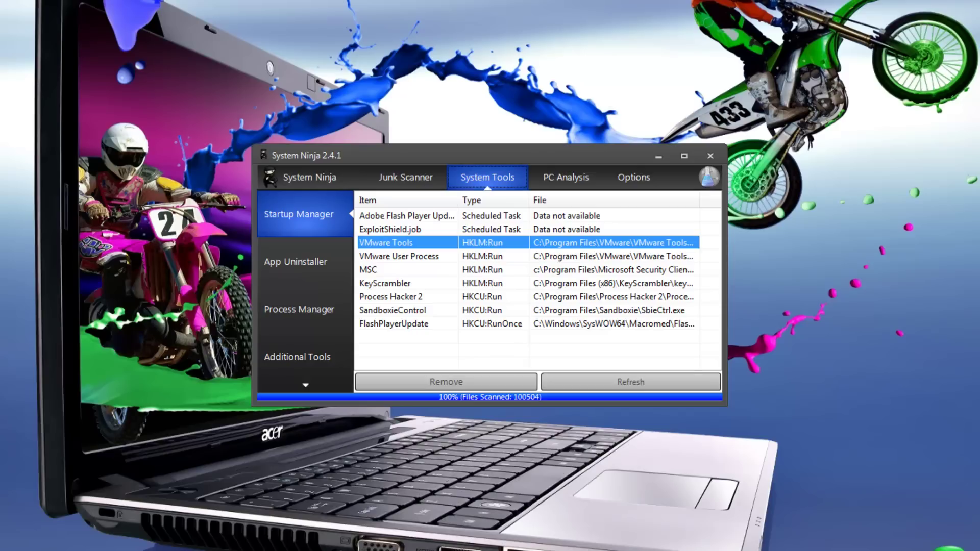
{"action": "right_click", "coordinate": [419, 245]}
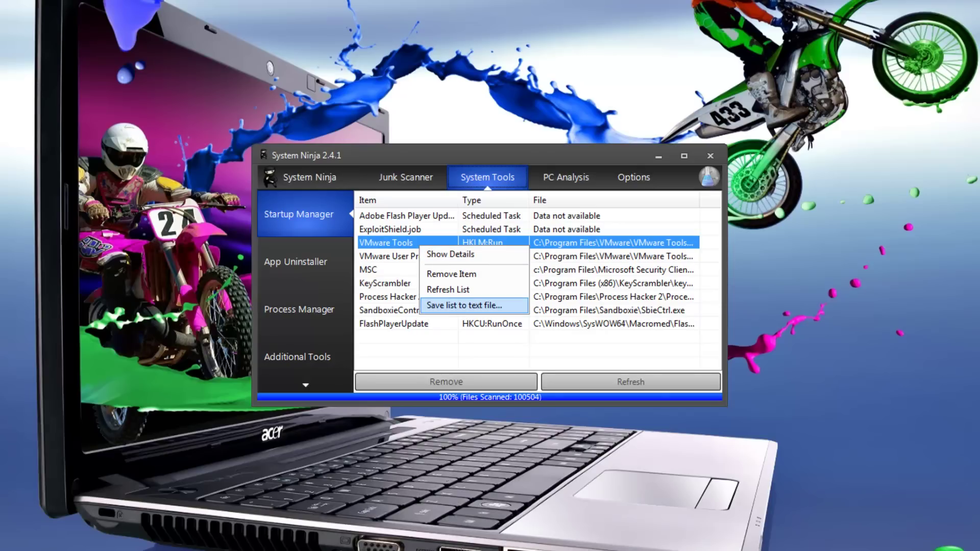
{"action": "key", "text": "Down"}
{"action": "key", "text": "Return"}
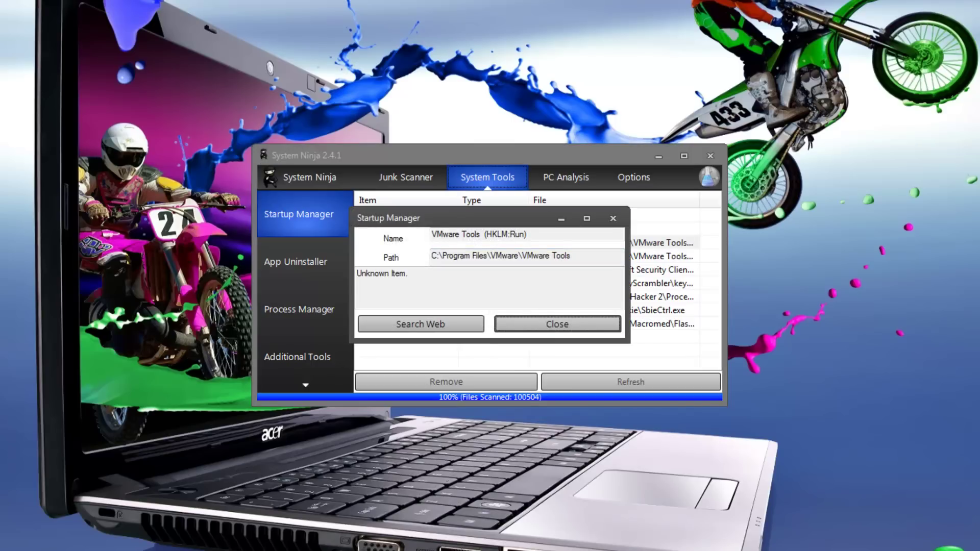
{"action": "key", "text": "Tab"}
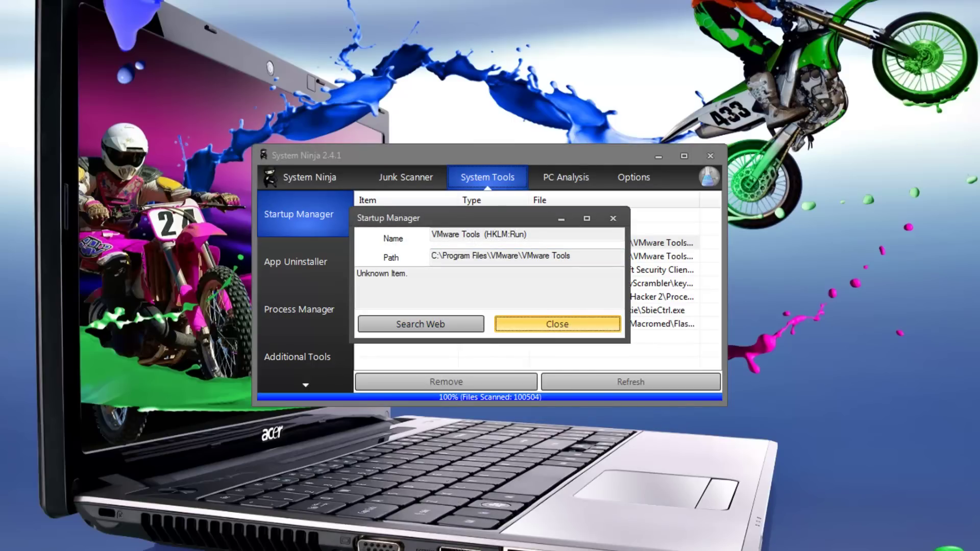
{"action": "key", "text": "Return"}
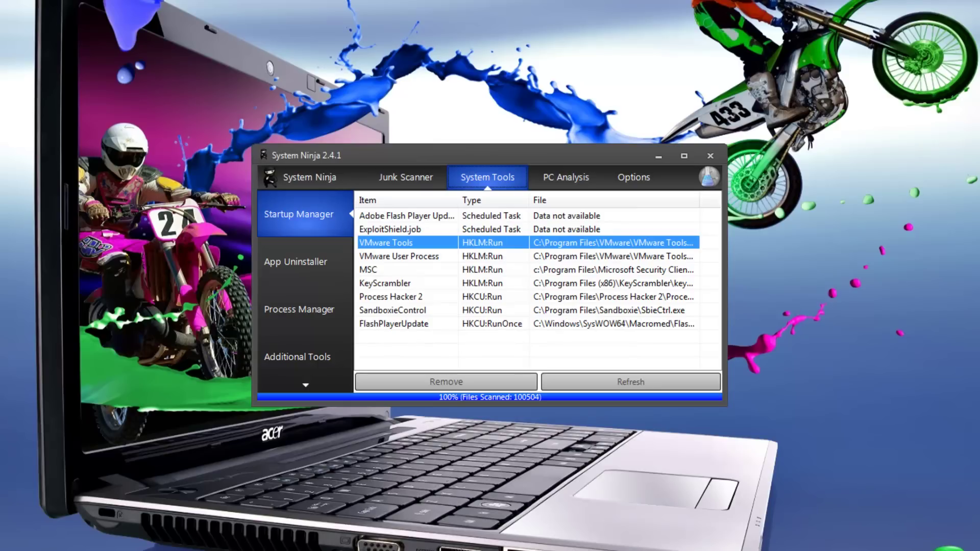
{"action": "left_click", "coordinate": [304, 261]}
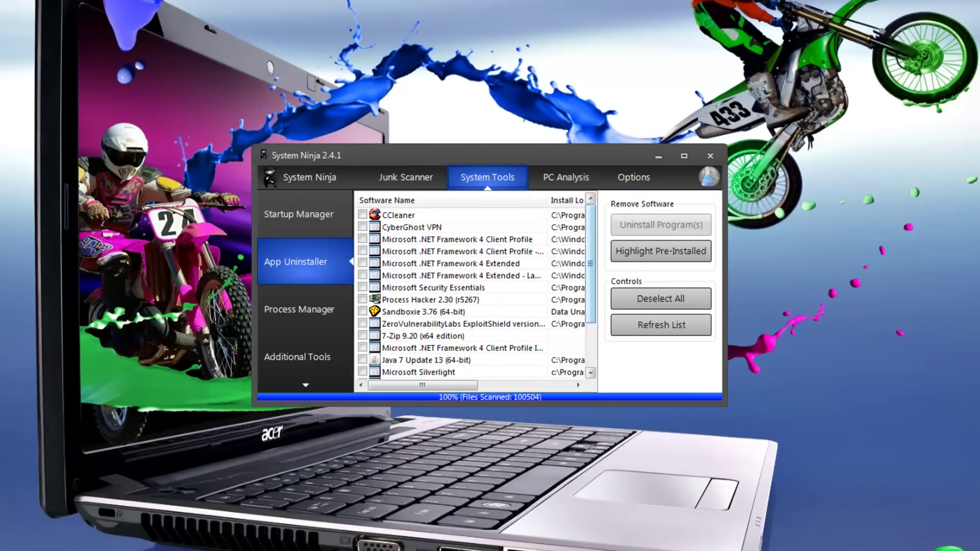
Tick and untick CyberGhost VPN in App Uninstaller, then switch to Process Manager
{"action": "scroll", "coordinate": [483, 290], "scroll_direction": "down", "scroll_amount": 5}
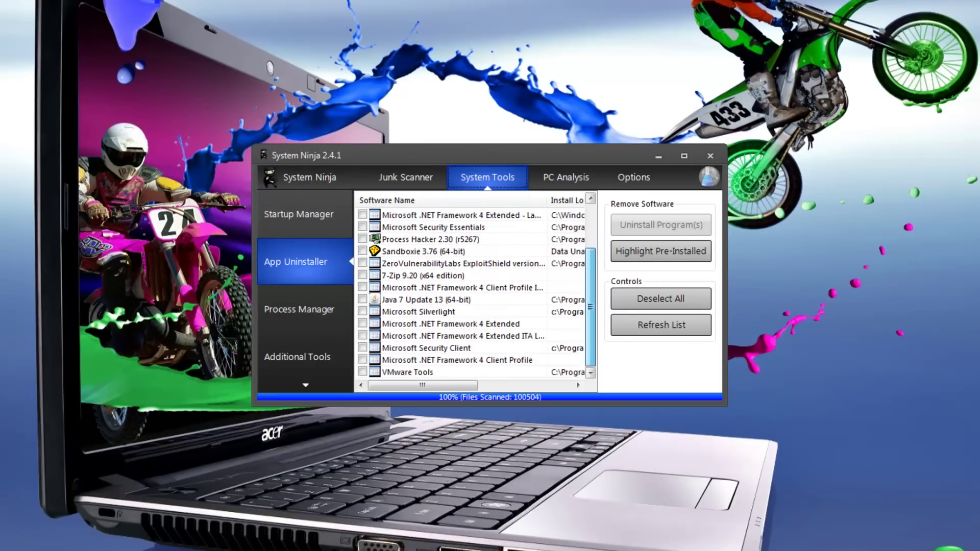
{"action": "scroll", "coordinate": [482, 290], "scroll_direction": "up", "scroll_amount": 5}
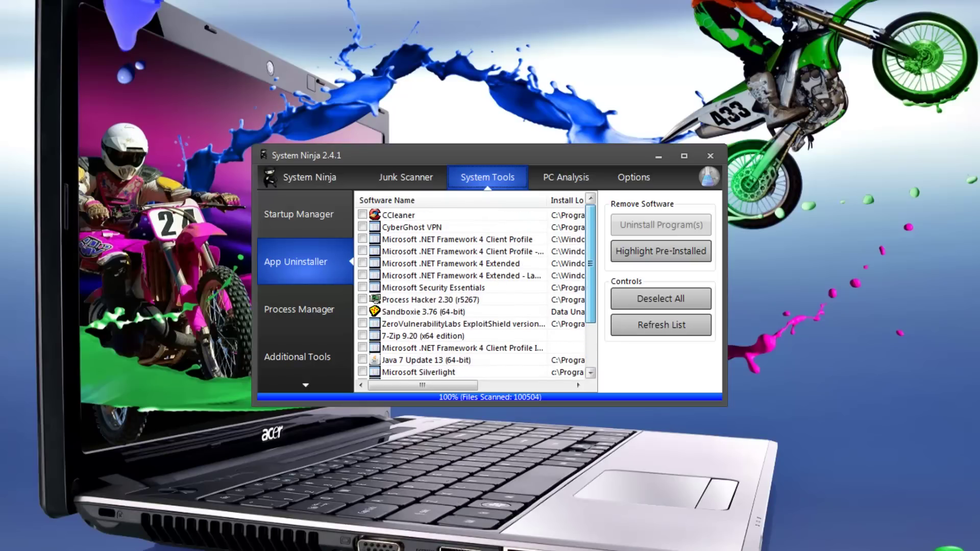
{"action": "left_click", "coordinate": [362, 226]}
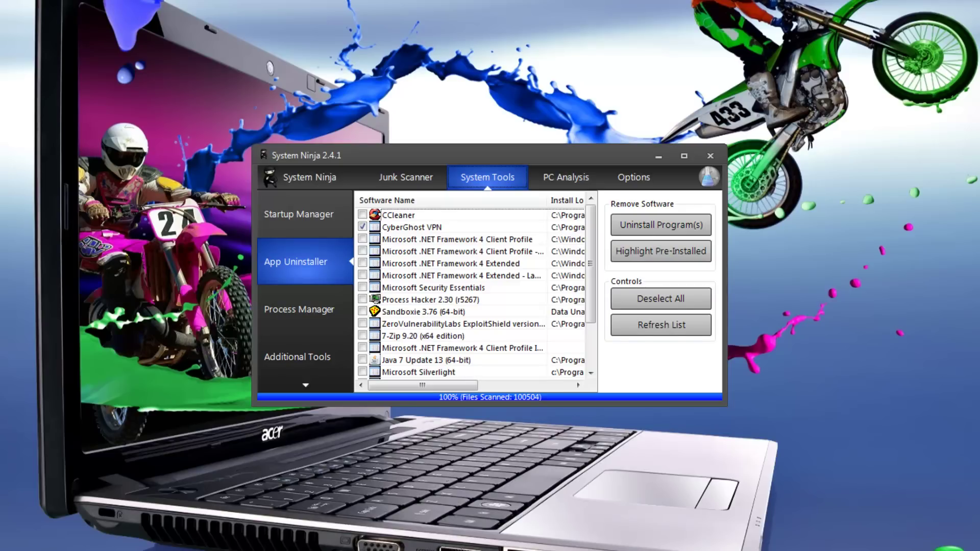
{"action": "left_click", "coordinate": [362, 227]}
{"action": "left_click", "coordinate": [305, 309]}
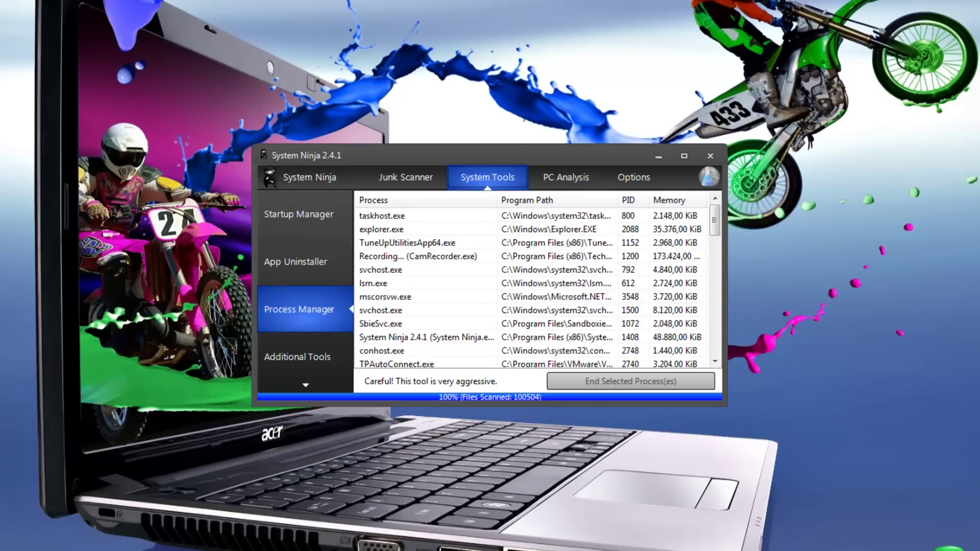
Select the TuneUpUtilitiesApp64.exe process, then go to Additional Tools showing GetPlugins
{"action": "scroll", "coordinate": [539, 286], "scroll_direction": "down", "scroll_amount": 9}
{"action": "scroll", "coordinate": [540, 286], "scroll_direction": "down", "scroll_amount": 7}
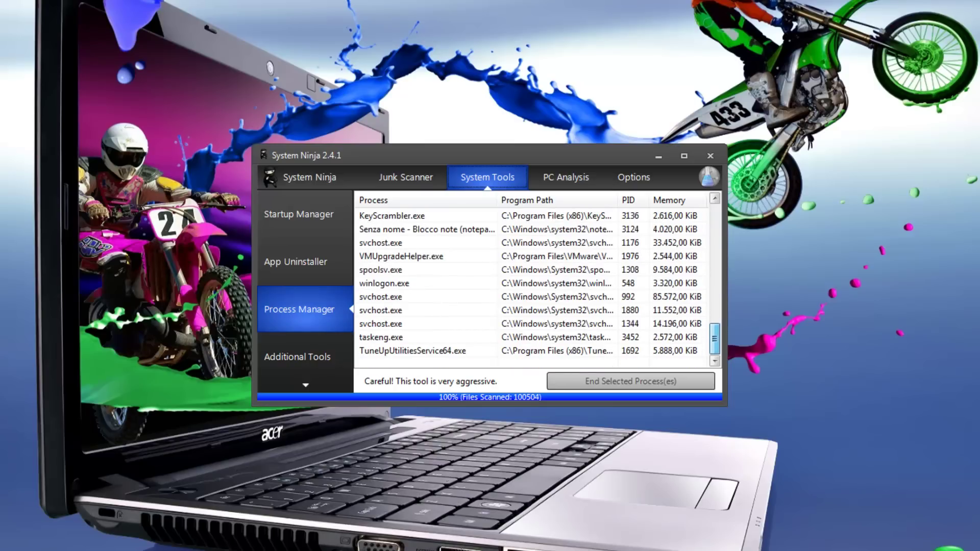
{"action": "scroll", "coordinate": [533, 283], "scroll_direction": "up", "scroll_amount": 16}
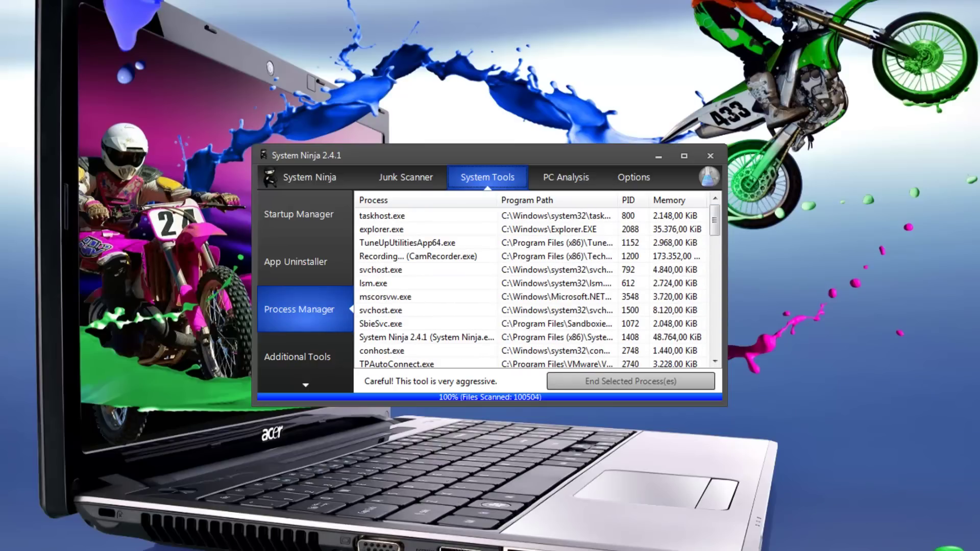
{"action": "left_click", "coordinate": [428, 242]}
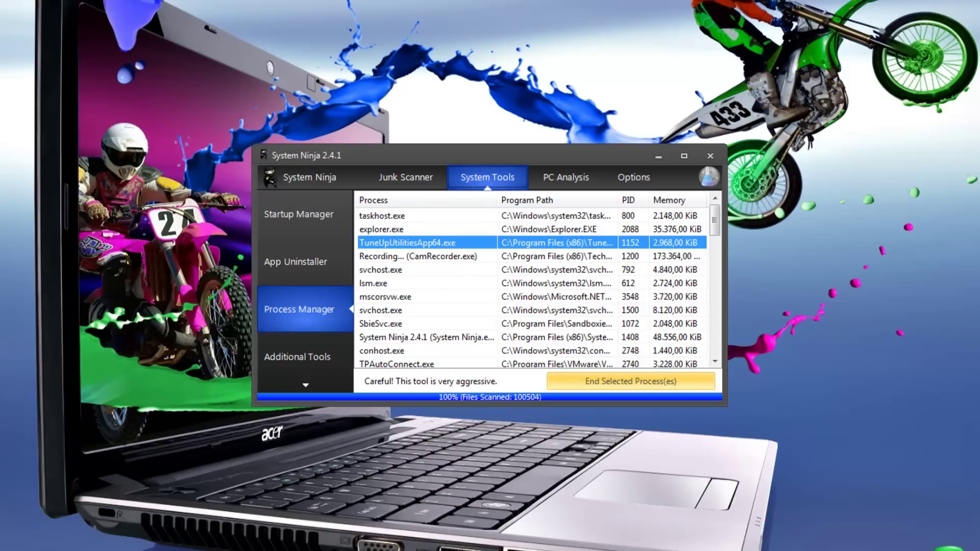
{"action": "left_click", "coordinate": [305, 356]}
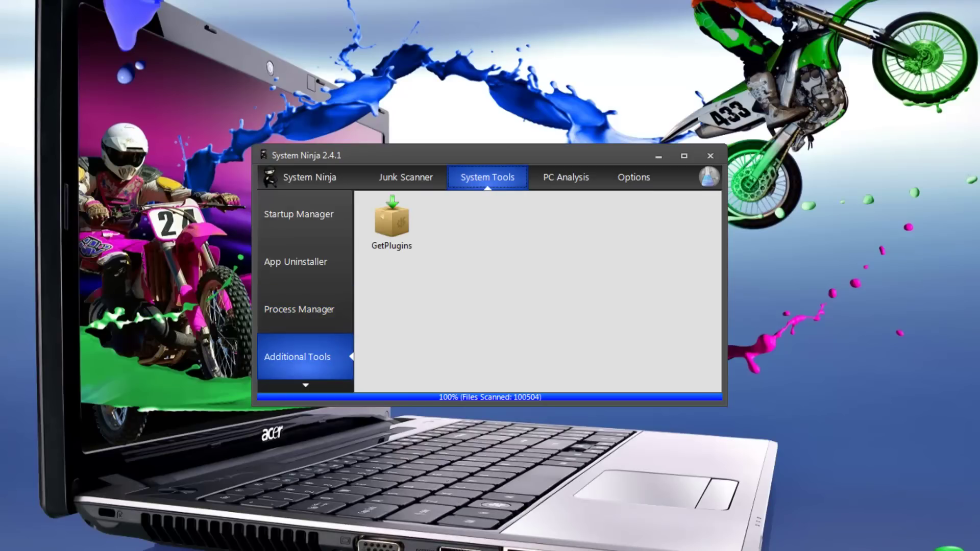
Open GetPlugins to list Registry Cleaner, FileAnalyzr (beta) and Windows Service Manager
{"action": "double_click", "coordinate": [391, 231]}
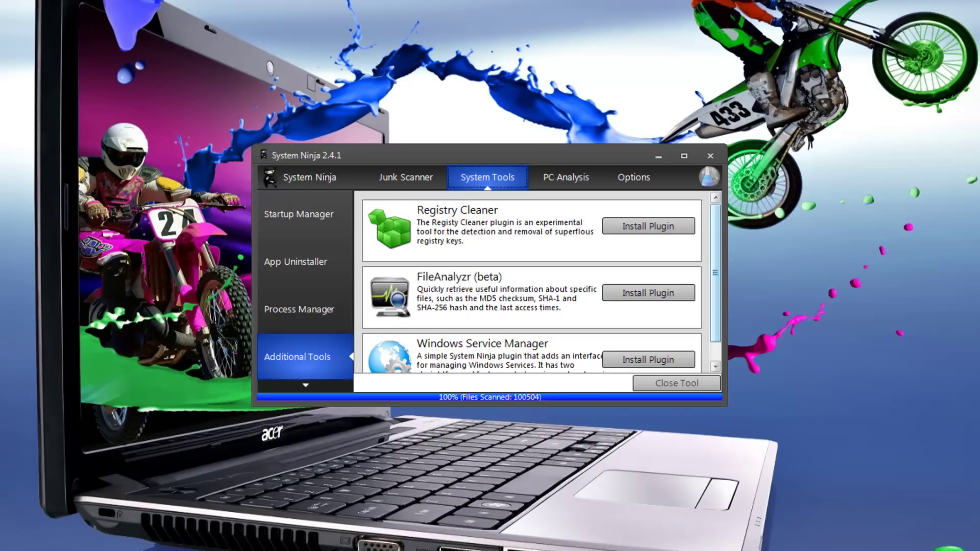
{"action": "scroll", "coordinate": [540, 282], "scroll_direction": "down", "scroll_amount": 2}
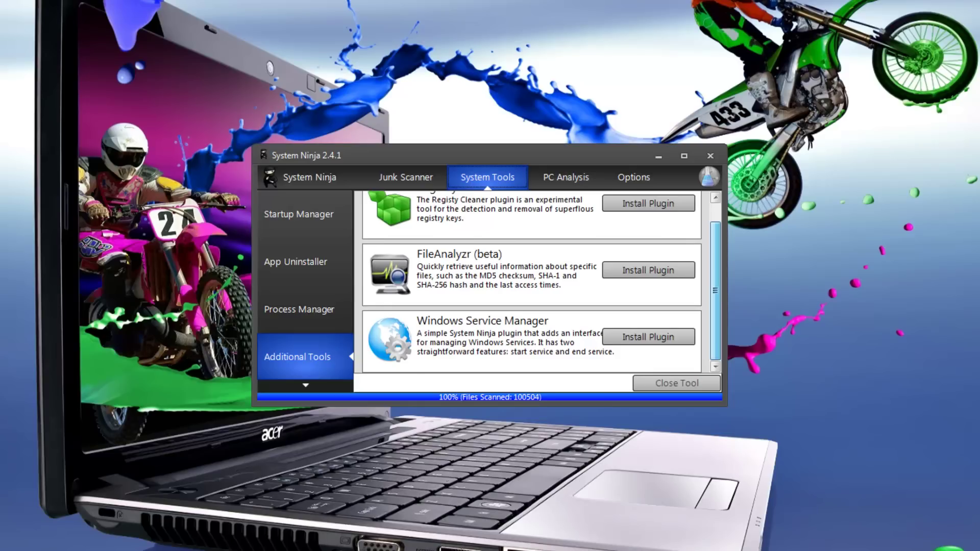
{"action": "scroll", "coordinate": [541, 282], "scroll_direction": "up", "scroll_amount": 2}
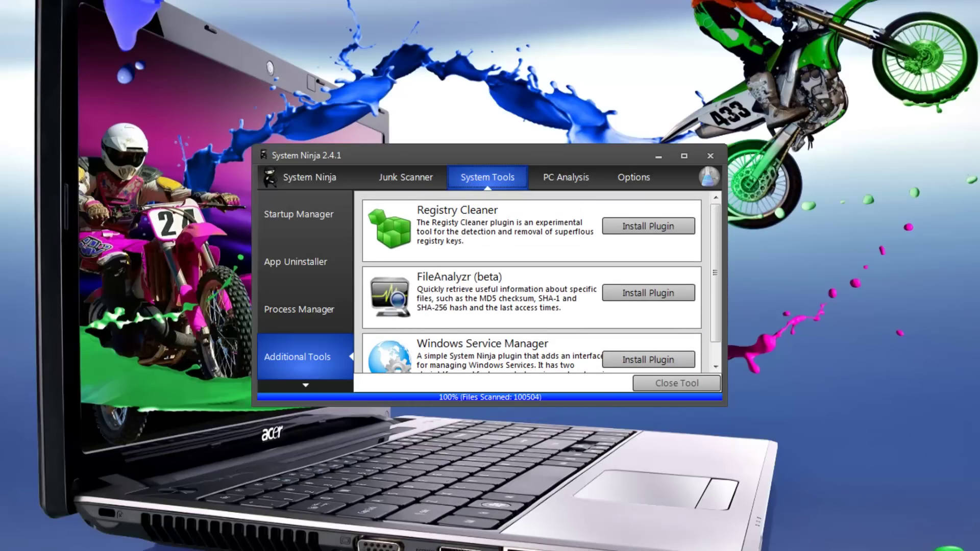
{"action": "left_click", "coordinate": [305, 385]}
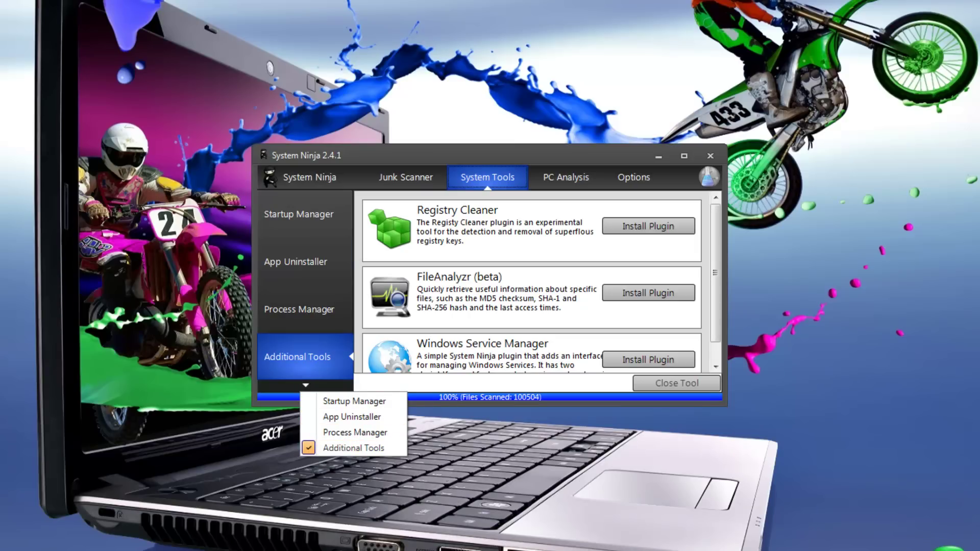
{"action": "key", "text": "Escape"}
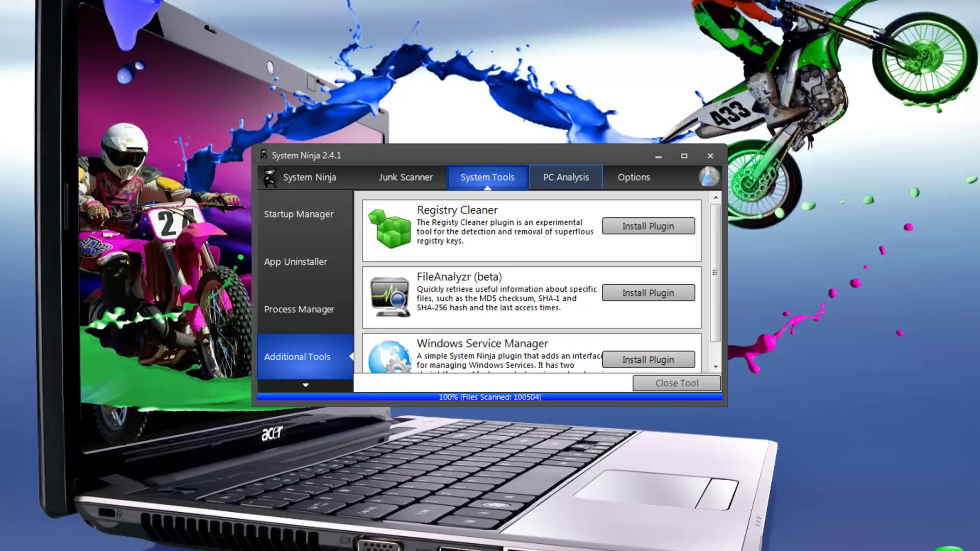
Switch to PC Analysis and browse the Hard Drives details
{"action": "left_click", "coordinate": [566, 177]}
{"action": "left_click", "coordinate": [296, 226]}
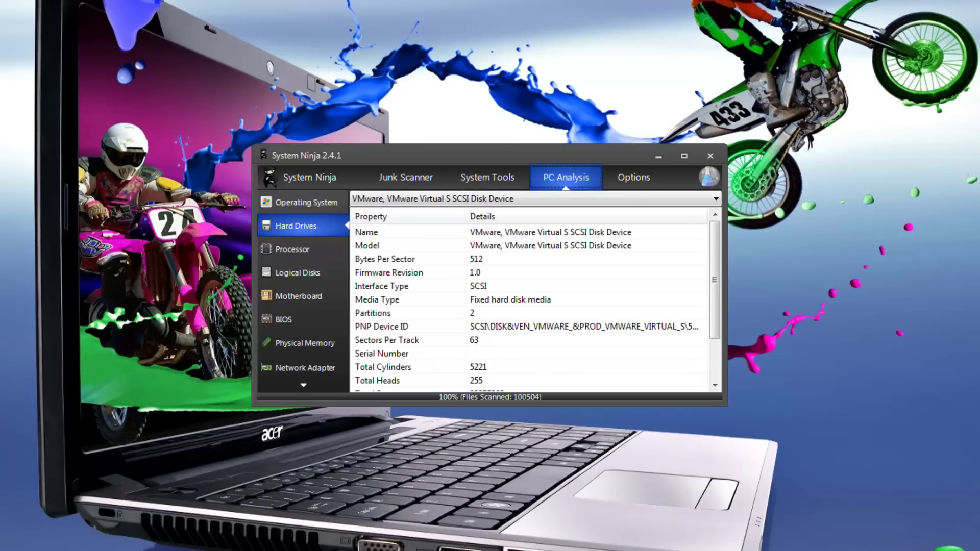
{"action": "scroll", "coordinate": [531, 301], "scroll_direction": "down", "scroll_amount": 2}
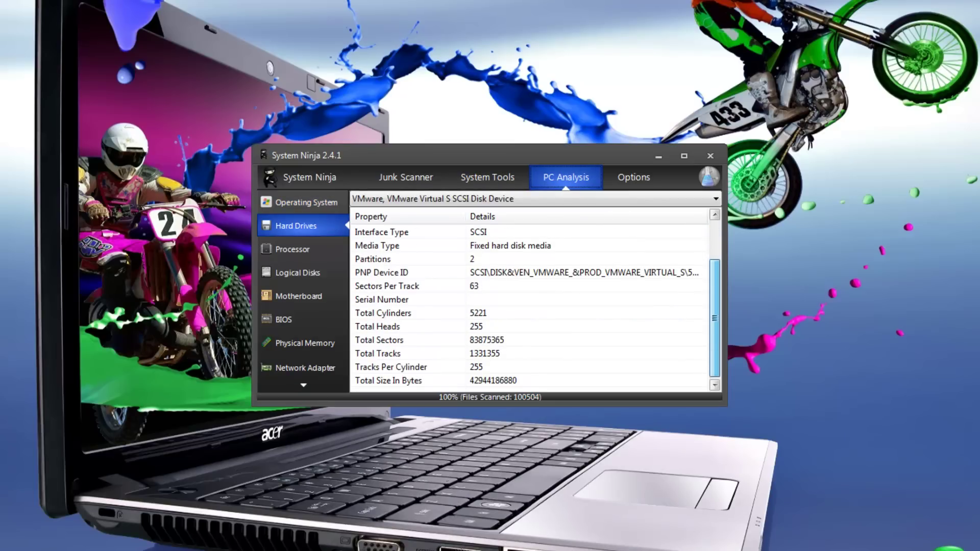
{"action": "scroll", "coordinate": [530, 306], "scroll_direction": "up", "scroll_amount": 2}
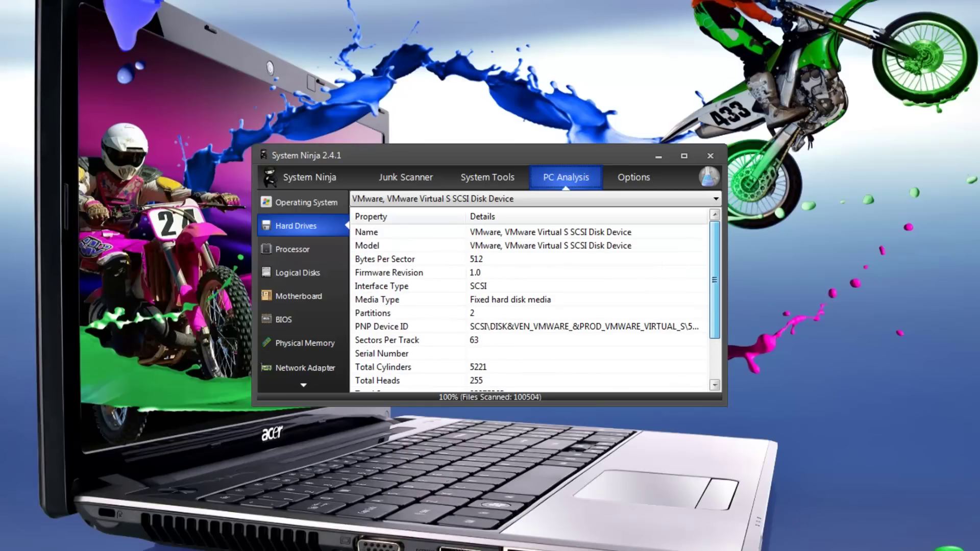
{"action": "scroll", "coordinate": [530, 301], "scroll_direction": "down", "scroll_amount": 2}
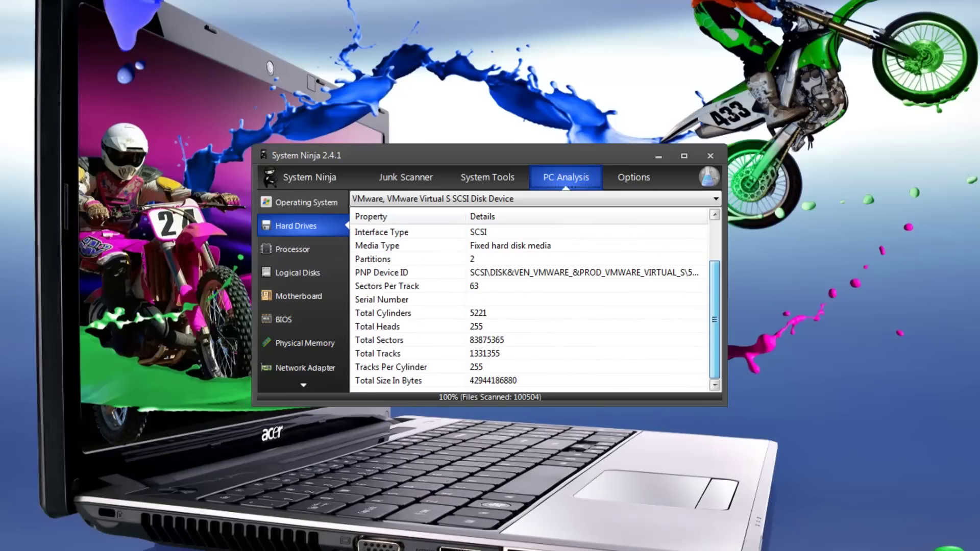
{"action": "left_click_drag", "start_coordinate": [714, 290], "coordinate": [714, 250]}
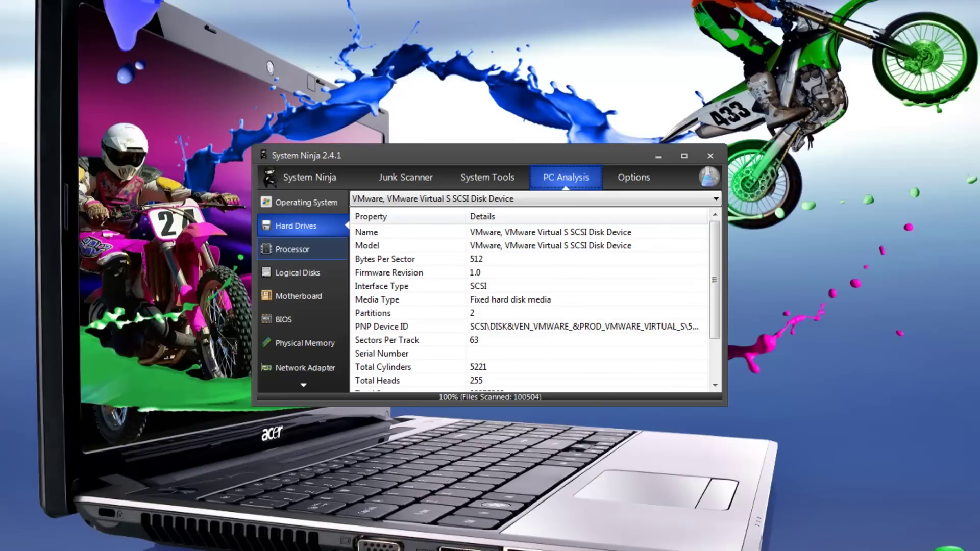
Show processor details: Intel Core 2 Quad Q8300 @ 2.50GHz, x64, clock speed 2494
{"action": "left_click", "coordinate": [301, 249]}
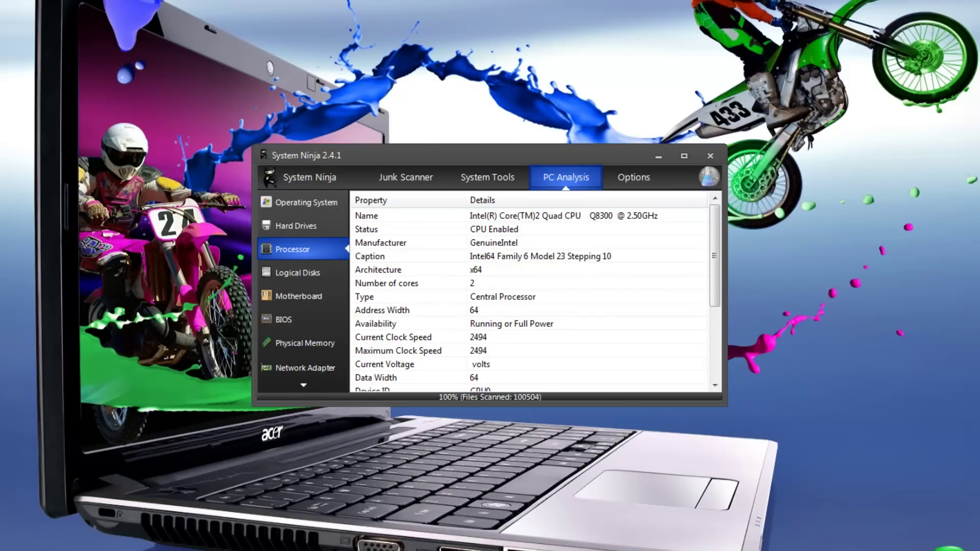
{"action": "scroll", "coordinate": [714, 278], "scroll_direction": "down", "scroll_amount": 1}
{"action": "scroll", "coordinate": [531, 291], "scroll_direction": "down", "scroll_amount": 2}
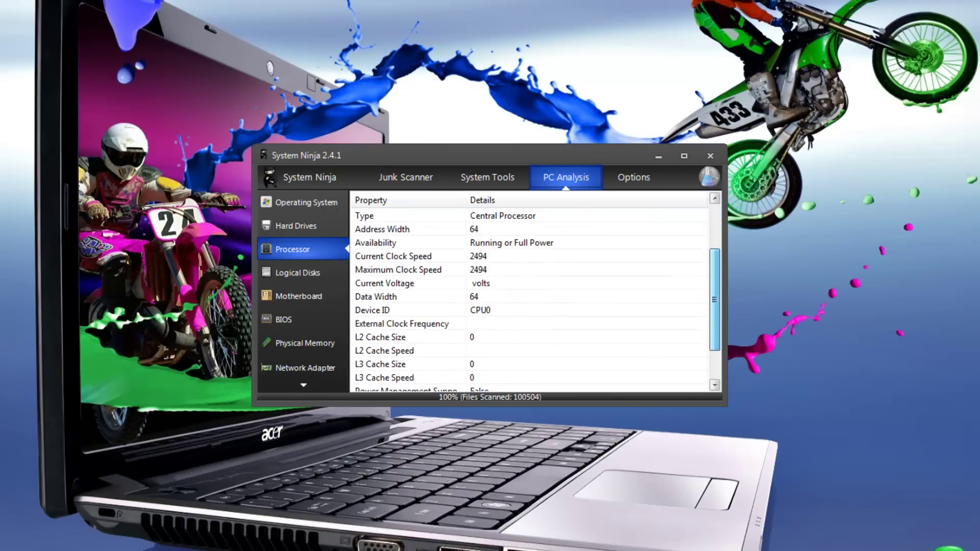
{"action": "scroll", "coordinate": [714, 326], "scroll_direction": "up", "scroll_amount": 3}
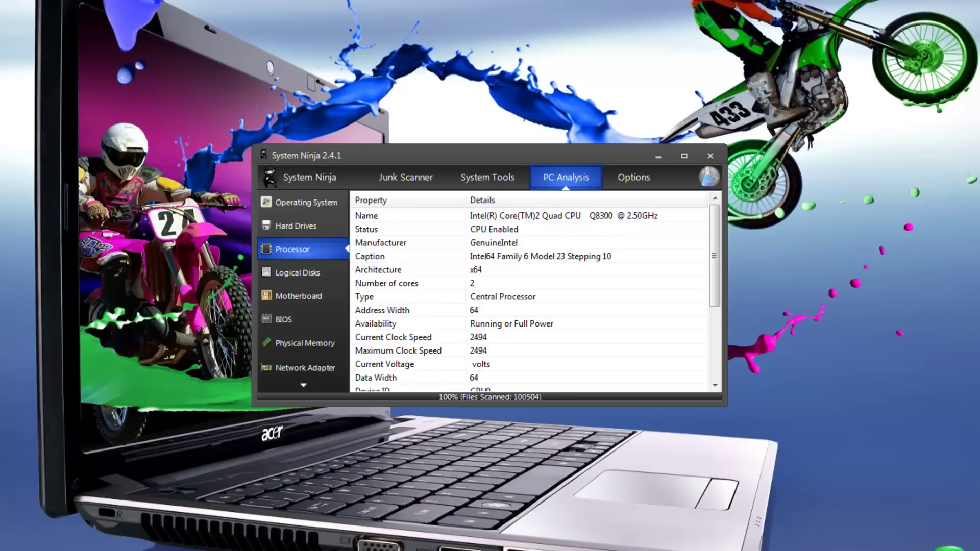
Review the logical disk, motherboard and BIOS details in PC Analysis
{"action": "left_click", "coordinate": [303, 272]}
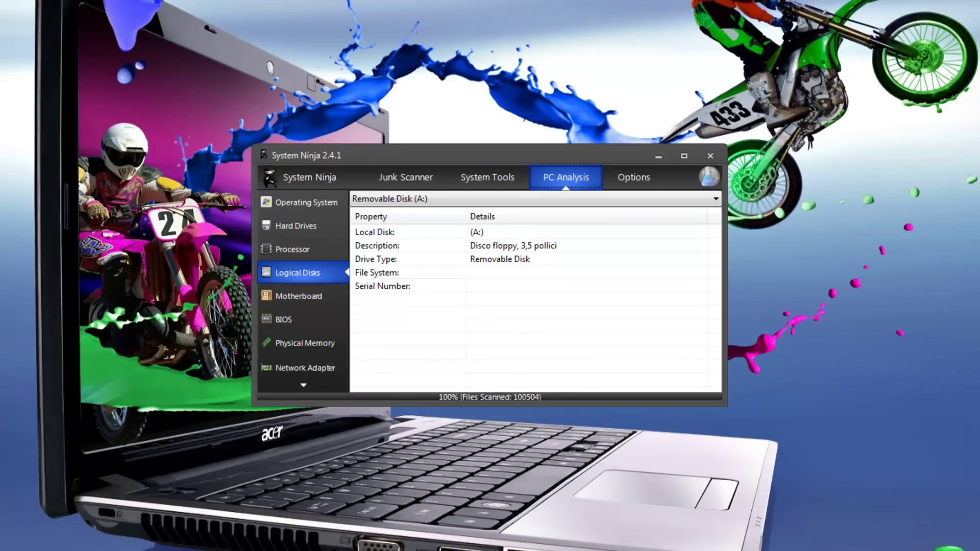
{"action": "left_click", "coordinate": [298, 296]}
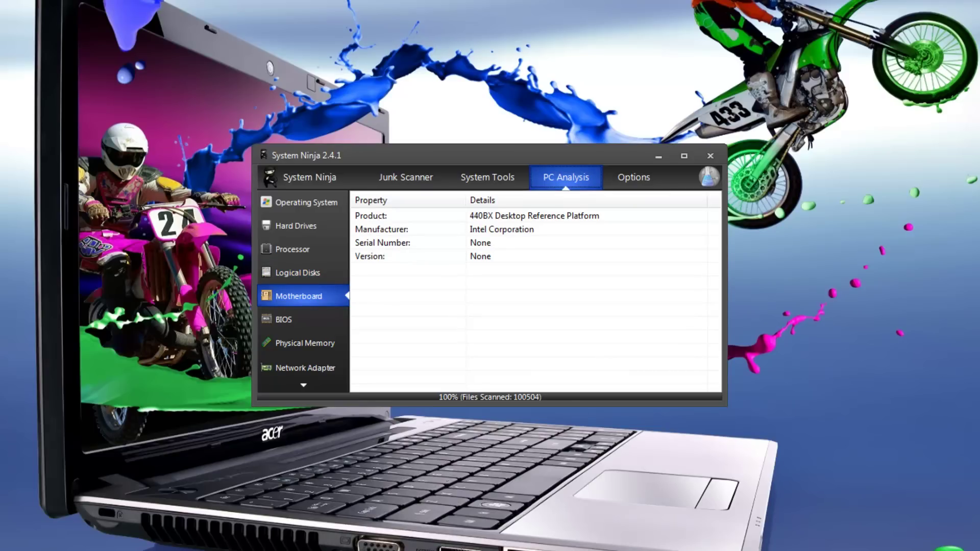
{"action": "left_click", "coordinate": [298, 320]}
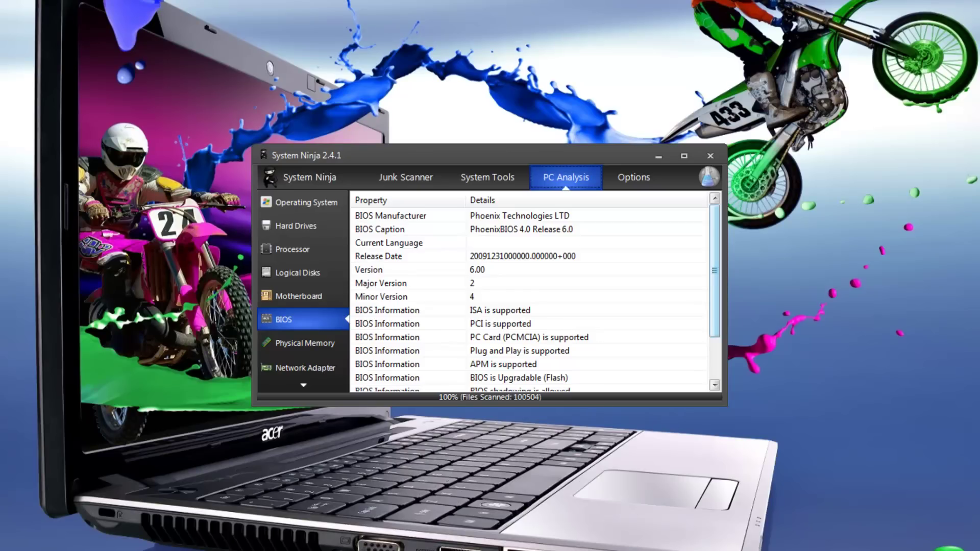
{"action": "scroll", "coordinate": [714, 306], "scroll_direction": "down", "scroll_amount": 2}
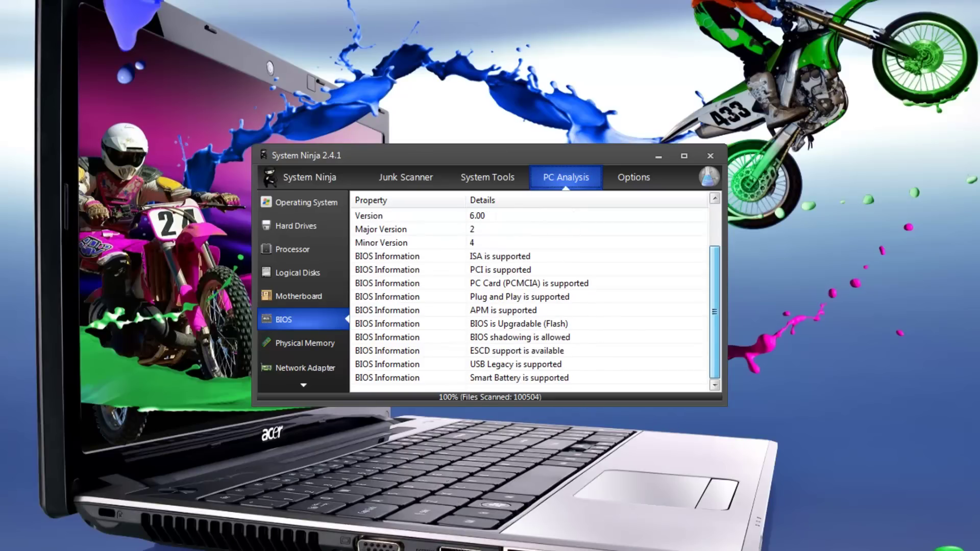
{"action": "scroll", "coordinate": [714, 307], "scroll_direction": "up", "scroll_amount": 2}
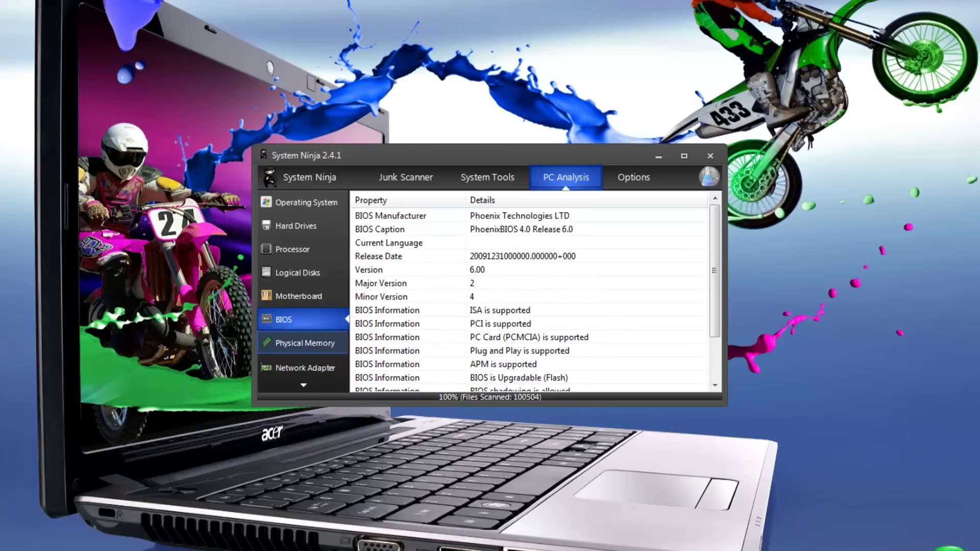
View the physical memory and Intel(R) PRO/1000 MT network adapter details, revealing the remaining categories
{"action": "left_click", "coordinate": [305, 343]}
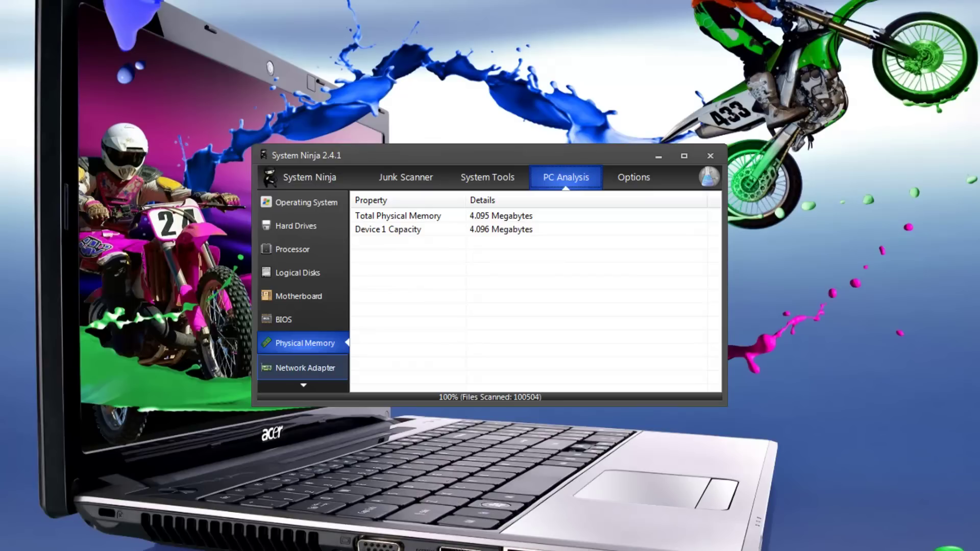
{"action": "left_click", "coordinate": [305, 368]}
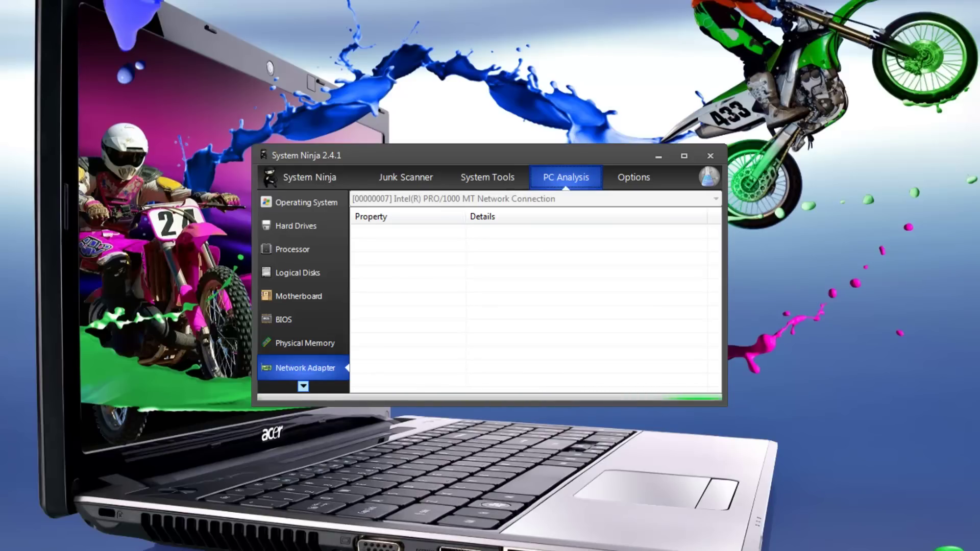
{"action": "left_click", "coordinate": [303, 386]}
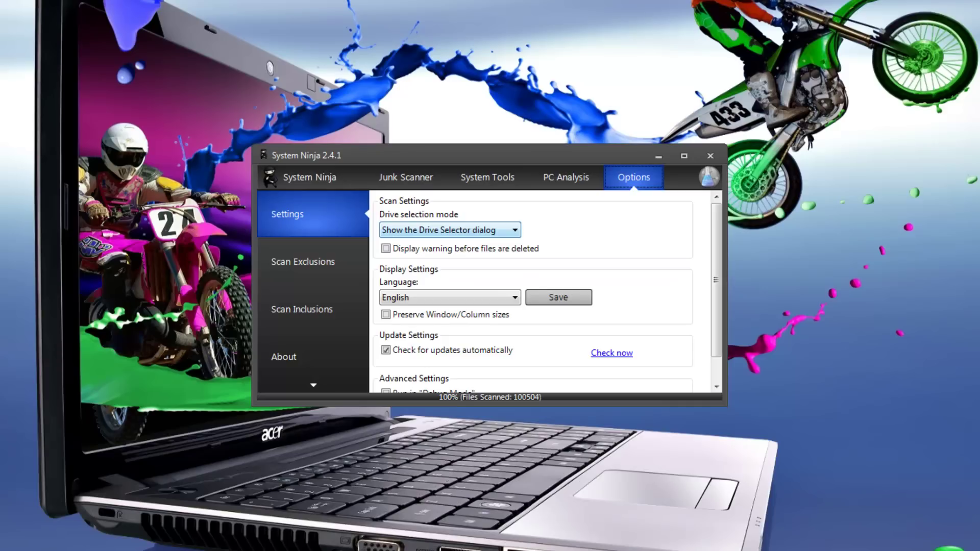
{"action": "left_click", "coordinate": [515, 230]}
{"action": "key", "text": "Down"}
{"action": "key", "text": "Down"}
{"action": "key", "text": "Up"}
{"action": "key", "text": "Up"}
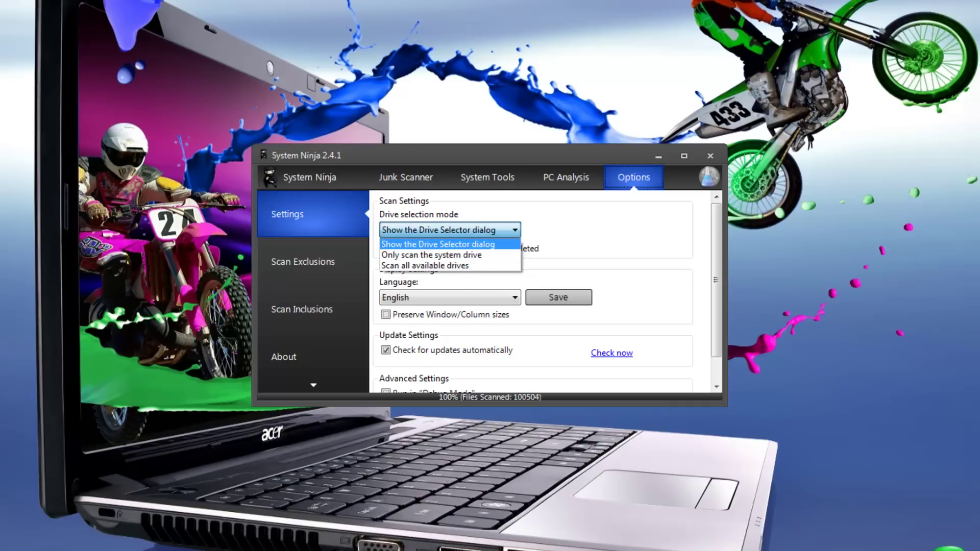
{"action": "key", "text": "Return"}
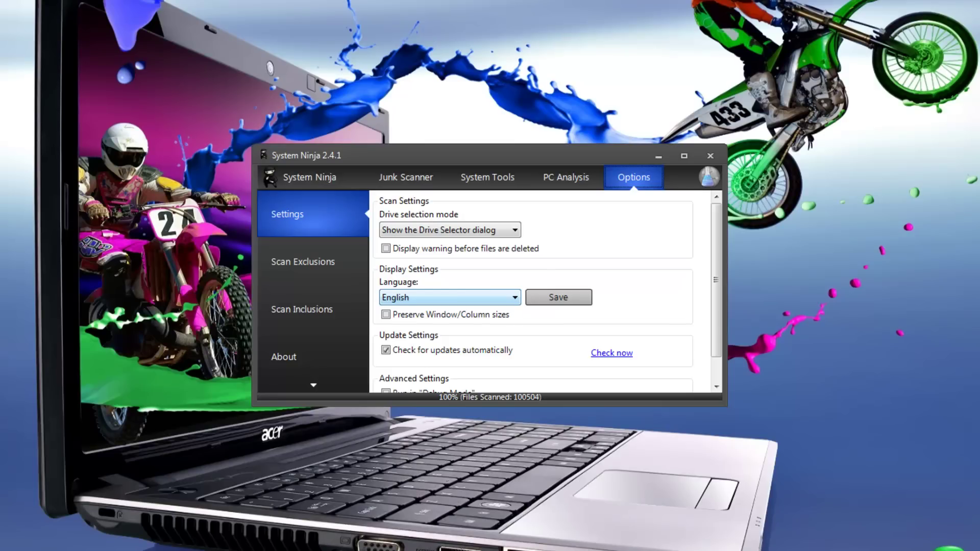
{"action": "key", "text": "alt+Down"}
{"action": "key", "text": "Down"}
{"action": "key", "text": "Down"}
{"action": "key", "text": "Down"}
{"action": "key", "text": "Down"}
{"action": "key", "text": "Down"}
{"action": "key", "text": "Down"}
{"action": "key", "text": "Down"}
{"action": "key", "text": "Down"}
{"action": "key", "text": "Down"}
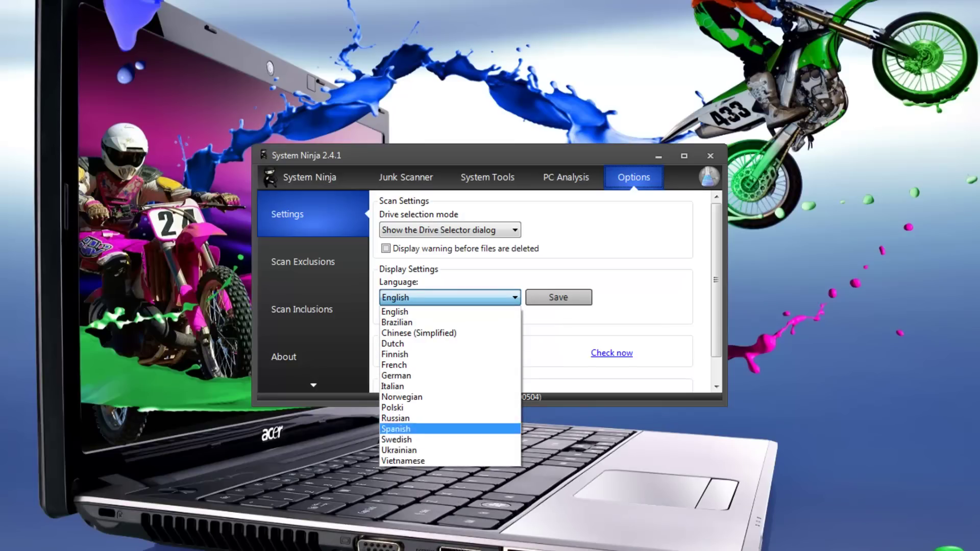
{"action": "key", "text": "Down"}
{"action": "key", "text": "Down"}
{"action": "key", "text": "Down"}
{"action": "key", "text": "Down"}
{"action": "key", "text": "Down"}
{"action": "key", "text": "Up"}
{"action": "key", "text": "Up"}
{"action": "key", "text": "Up"}
{"action": "key", "text": "Up"}
{"action": "key", "text": "Up"}
{"action": "key", "text": "Up"}
{"action": "key", "text": "Up"}
{"action": "key", "text": "Up"}
{"action": "key", "text": "Up"}
{"action": "key", "text": "Up"}
{"action": "key", "text": "Up"}
{"action": "key", "text": "Up"}
{"action": "key", "text": "Up"}
{"action": "key", "text": "Up"}
{"action": "key", "text": "Up"}
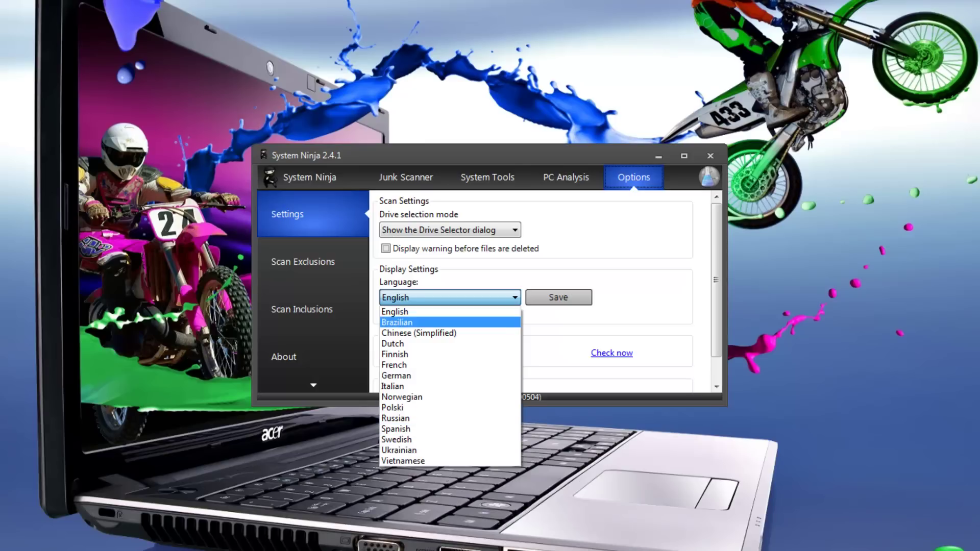
{"action": "key", "text": "Return"}
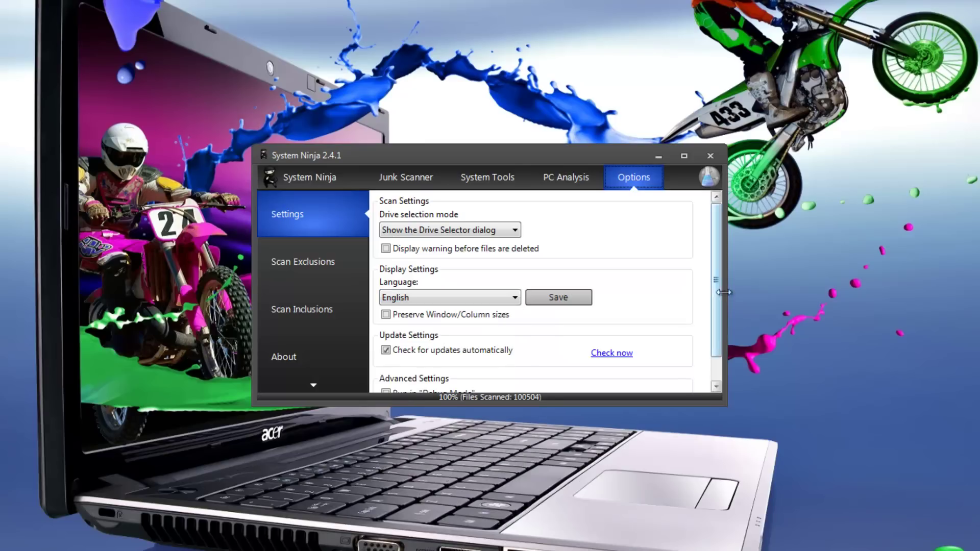
{"action": "scroll", "coordinate": [546, 292], "scroll_direction": "down", "scroll_amount": 1}
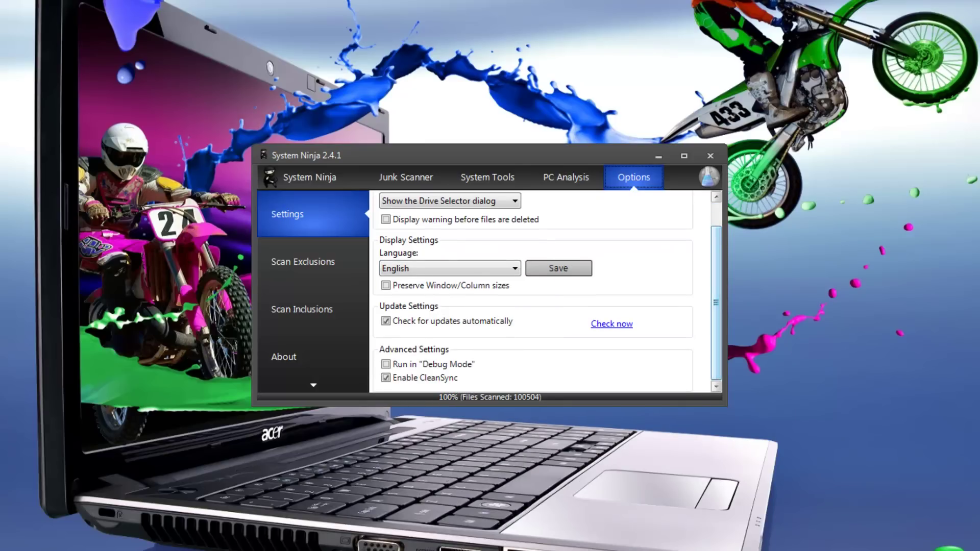
{"action": "scroll", "coordinate": [547, 292], "scroll_direction": "up", "scroll_amount": 1}
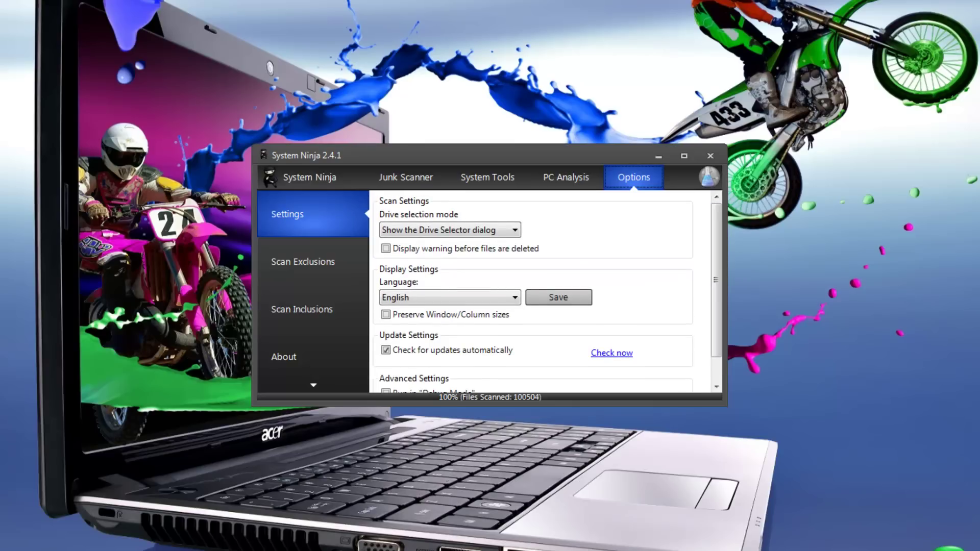
Add the Contacts folder as a scan exclusion, then remove it again
{"action": "left_click", "coordinate": [312, 262]}
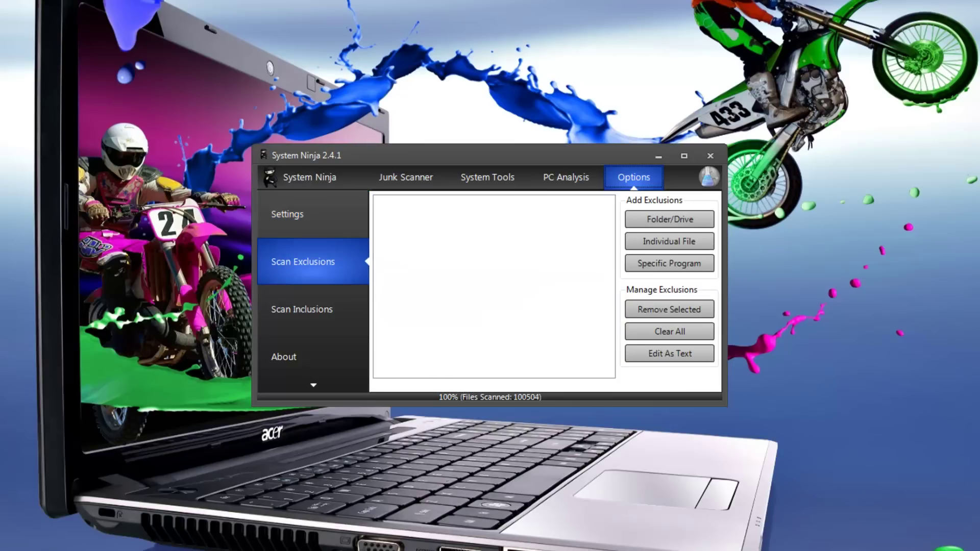
{"action": "left_click", "coordinate": [669, 219]}
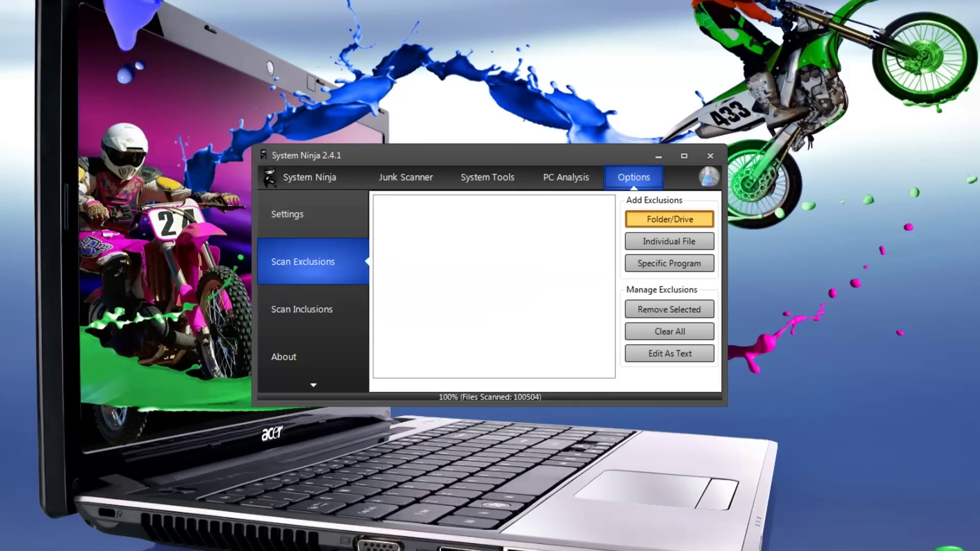
{"action": "key", "text": "Return"}
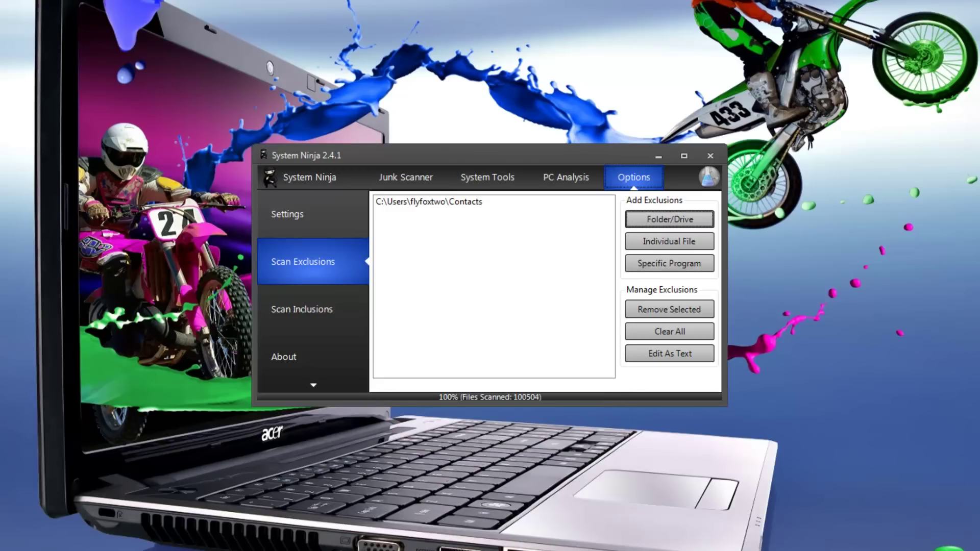
{"action": "left_click", "coordinate": [428, 202]}
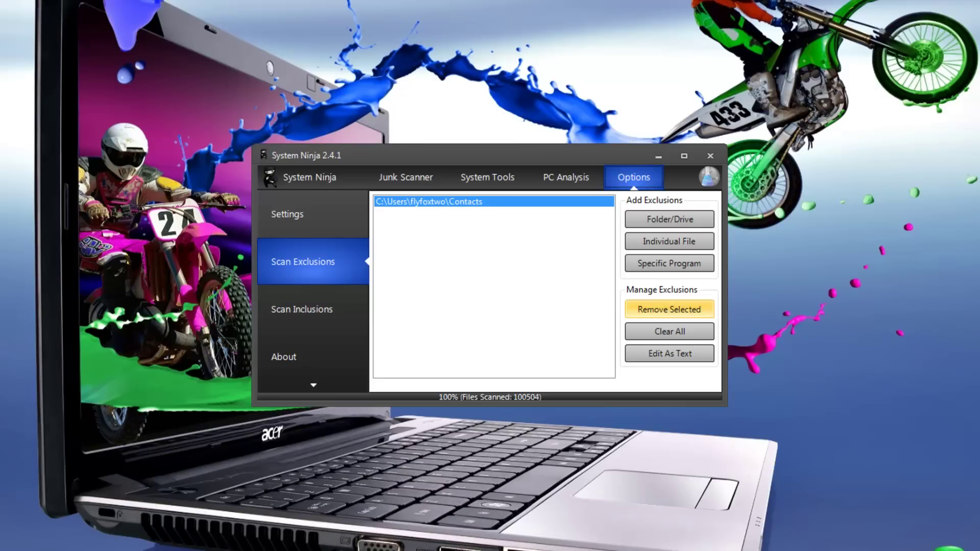
{"action": "left_click", "coordinate": [669, 309]}
Exclude the file CCleaner64.exe, remove it again, and go to Scan Inclusions
{"action": "left_click", "coordinate": [669, 241]}
{"action": "left_click", "coordinate": [817, 524]}
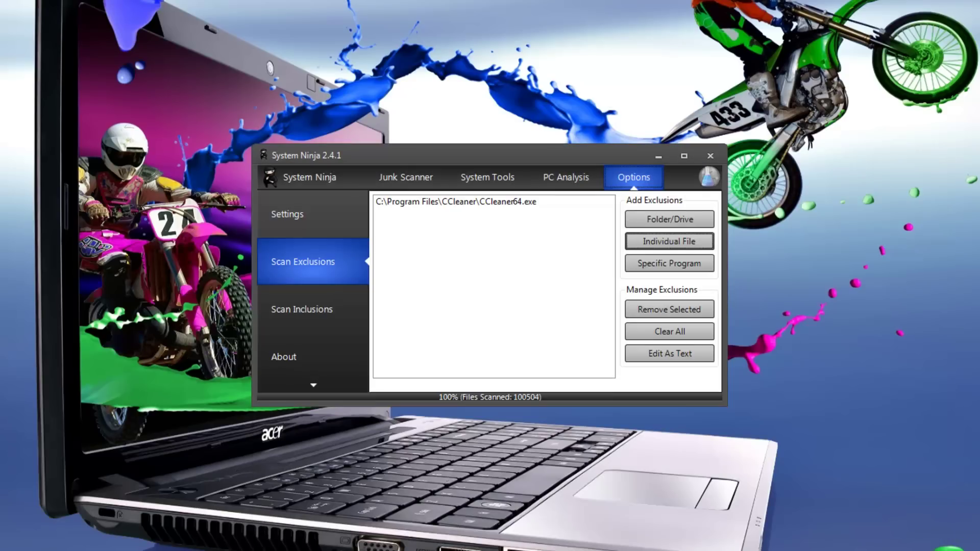
{"action": "left_click", "coordinate": [456, 201]}
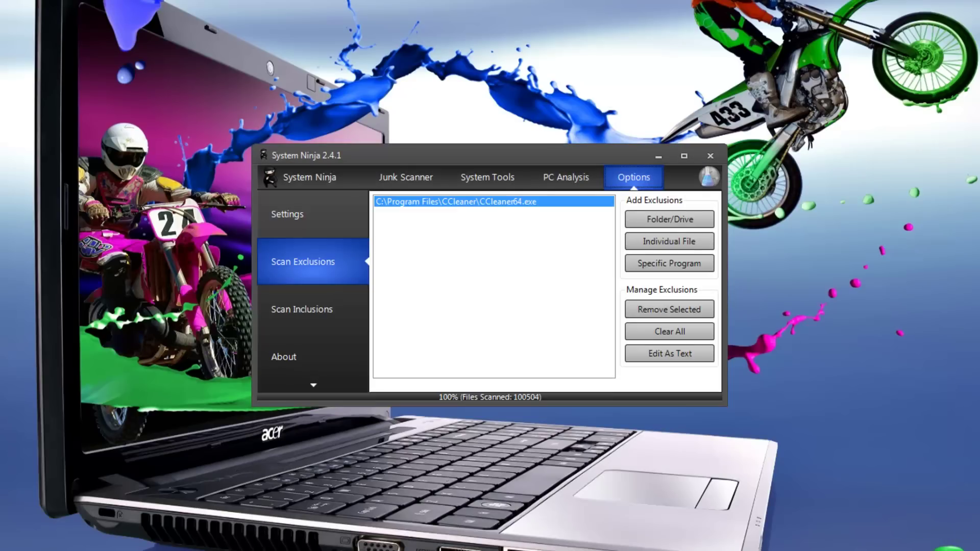
{"action": "left_click", "coordinate": [669, 310]}
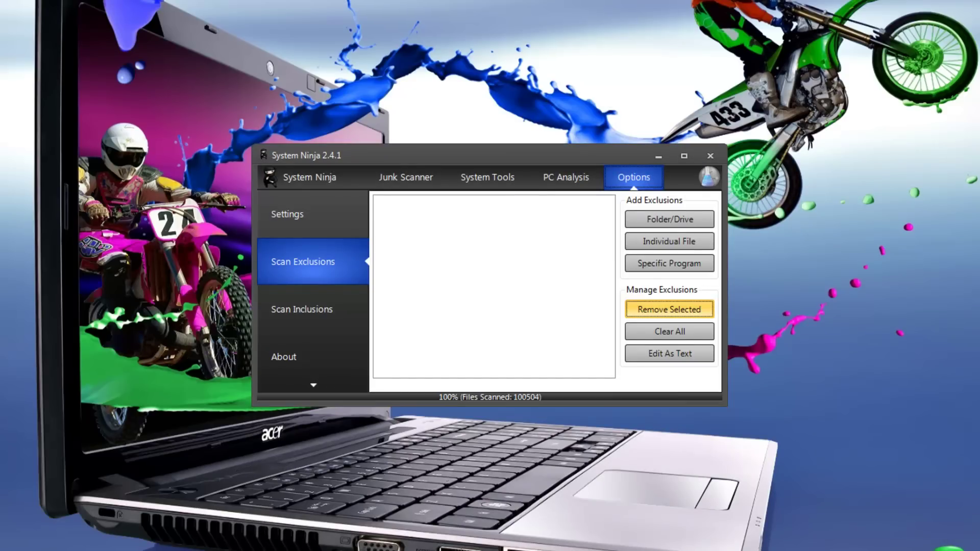
{"action": "left_click", "coordinate": [302, 309]}
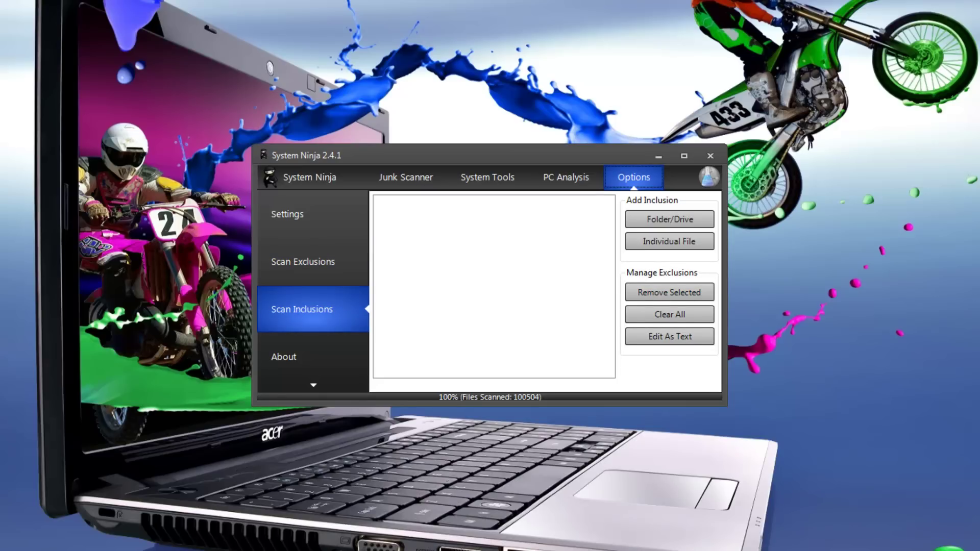
Read the About page's version 2.4.1.0 details and credits, then return to the Junk Scanner results
{"action": "left_click", "coordinate": [306, 357]}
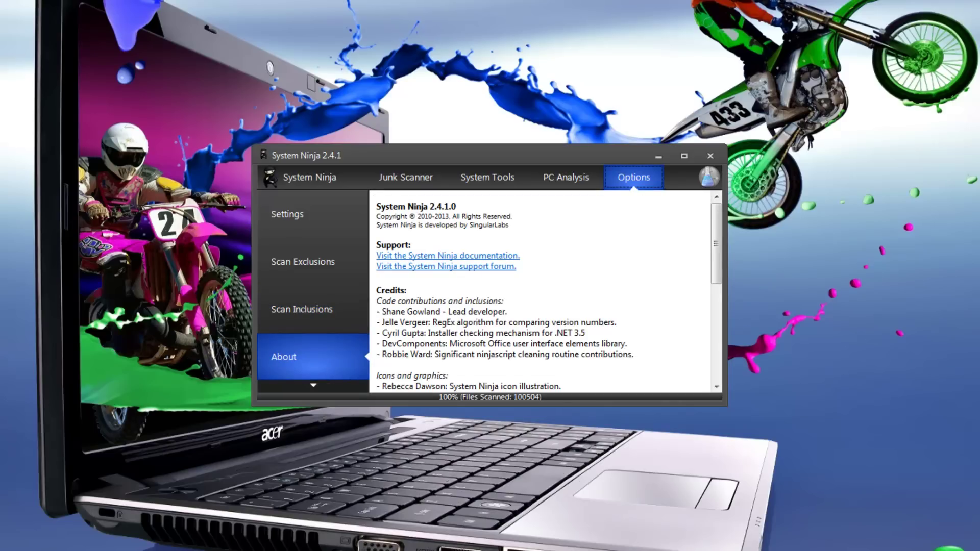
{"action": "left_click_drag", "start_coordinate": [716, 244], "coordinate": [715, 284]}
{"action": "scroll", "coordinate": [546, 291], "scroll_direction": "down", "scroll_amount": 4}
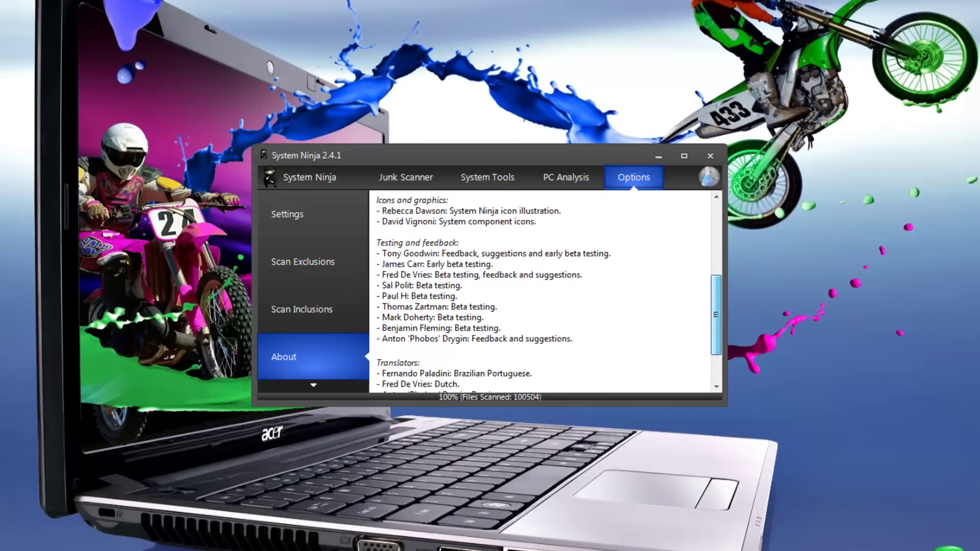
{"action": "scroll", "coordinate": [546, 291], "scroll_direction": "down", "scroll_amount": 2}
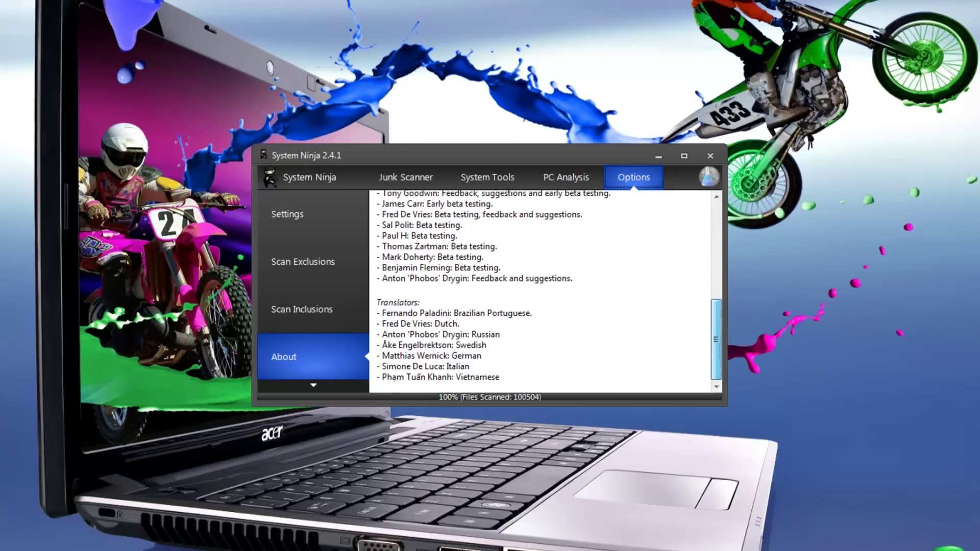
{"action": "scroll", "coordinate": [546, 291], "scroll_direction": "up", "scroll_amount": 10}
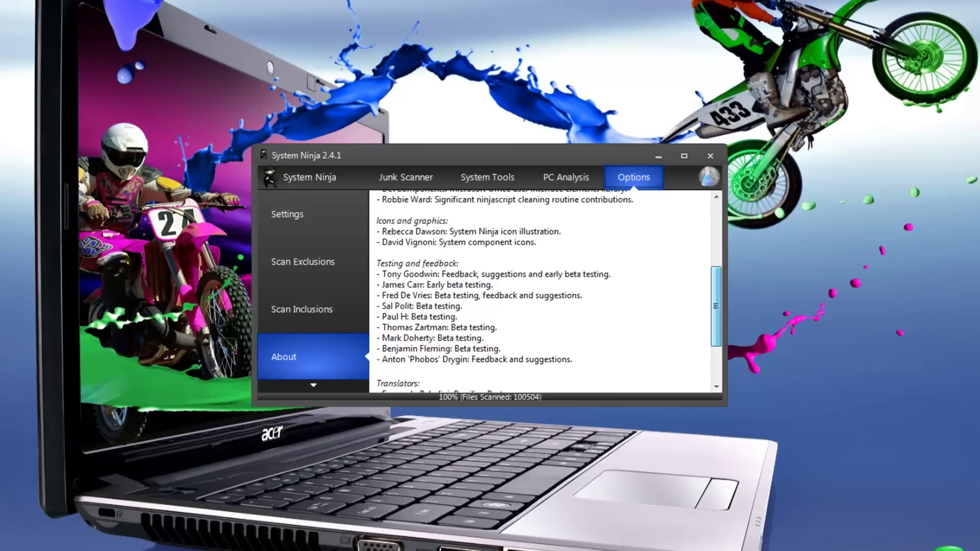
{"action": "scroll", "coordinate": [546, 291], "scroll_direction": "up", "scroll_amount": 2}
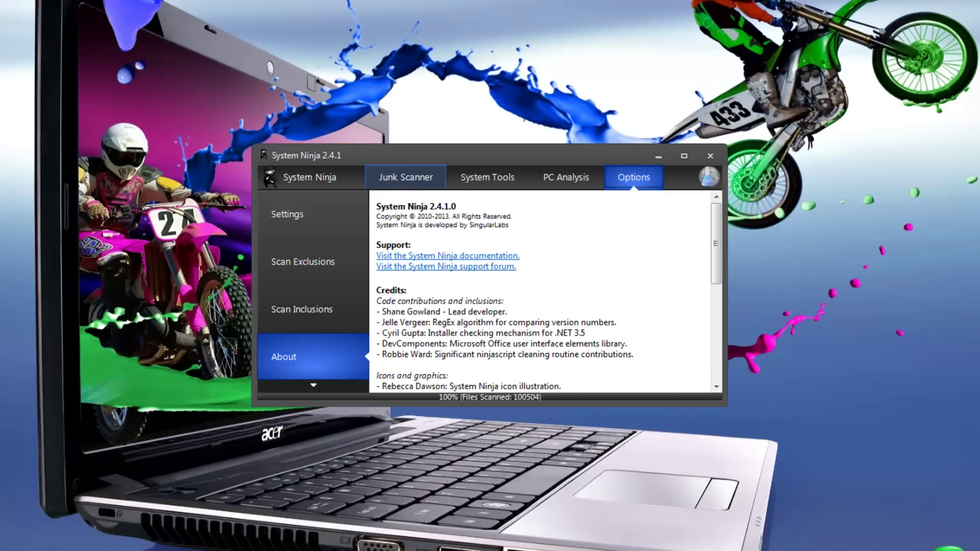
{"action": "left_click", "coordinate": [406, 177]}
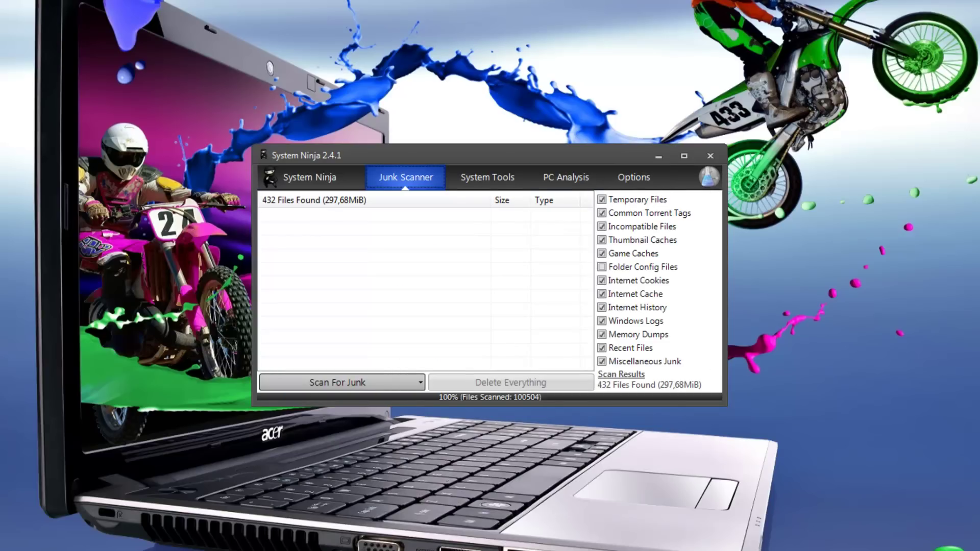